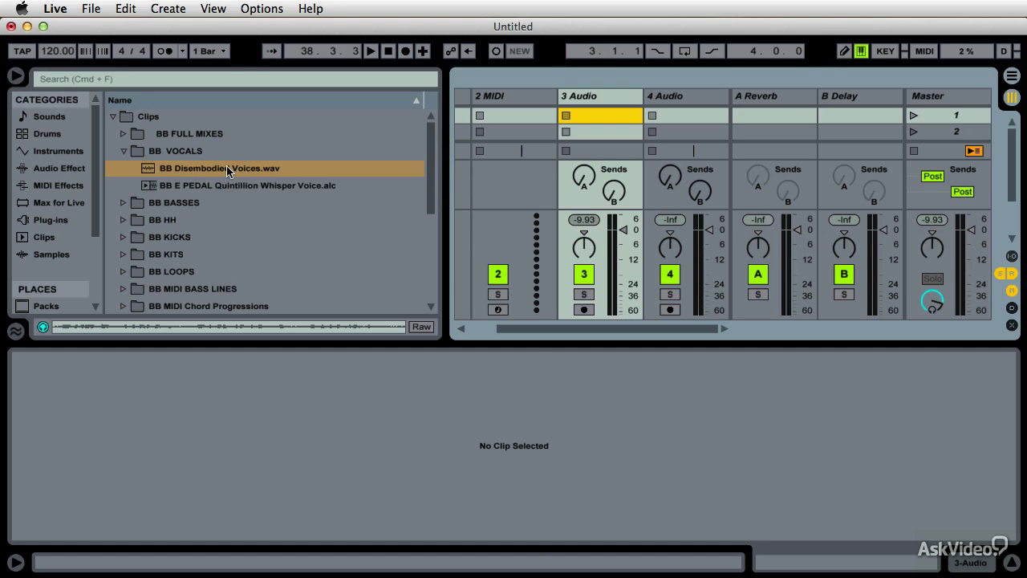
Step: Drop BB Disembodied Voices.wav into the 3 Audio track's first clip slot and launch it
{"action": "left_click", "coordinate": [172, 172]}
{"action": "left_click_drag", "start_coordinate": [172, 172], "coordinate": [579, 115]}
{"action": "left_click", "coordinate": [565, 117]}
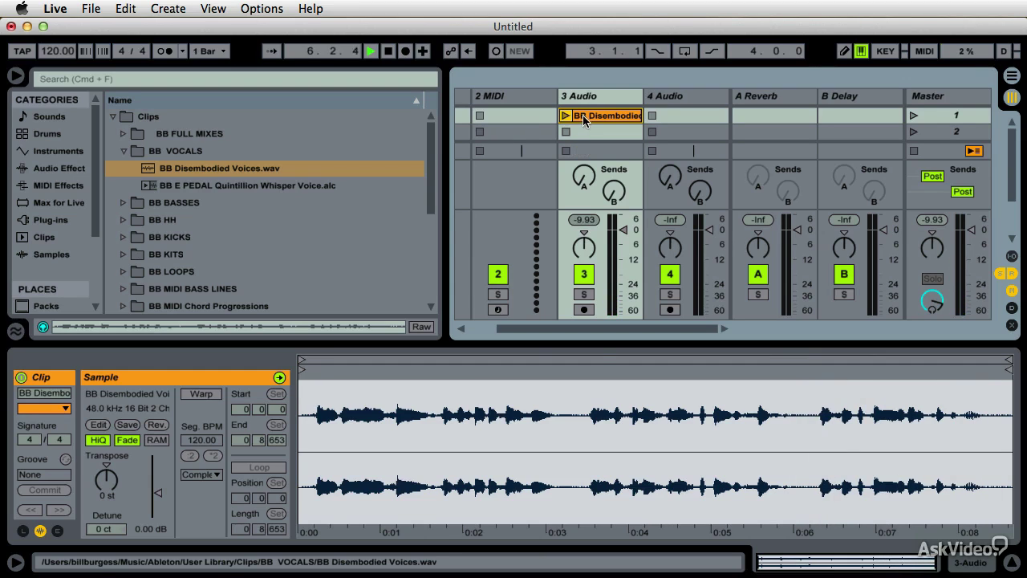
Step: Switch on Warp and Loop in the vocal clip's Sample box
{"action": "right_click", "coordinate": [589, 118]}
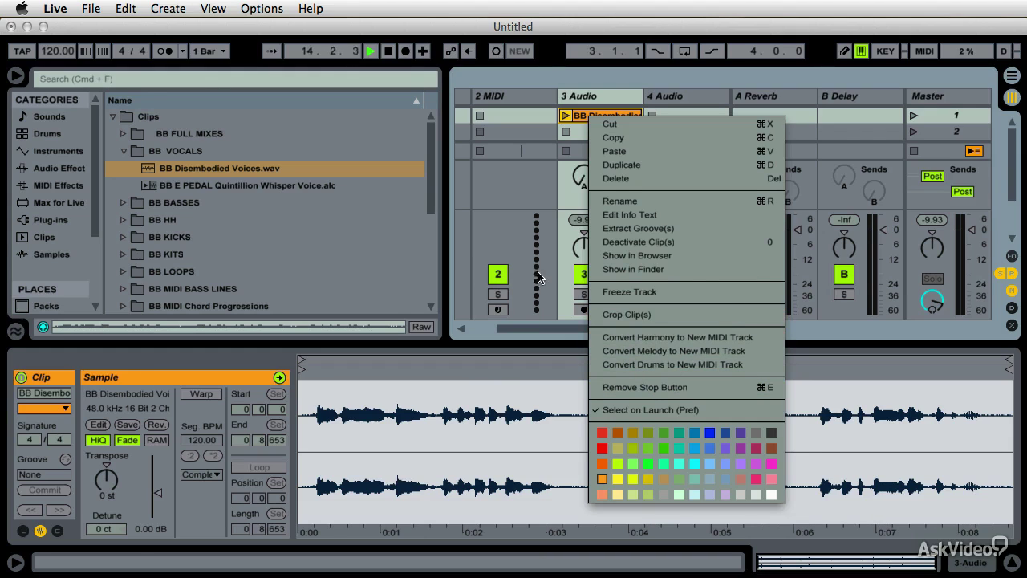
{"action": "left_click", "coordinate": [699, 109]}
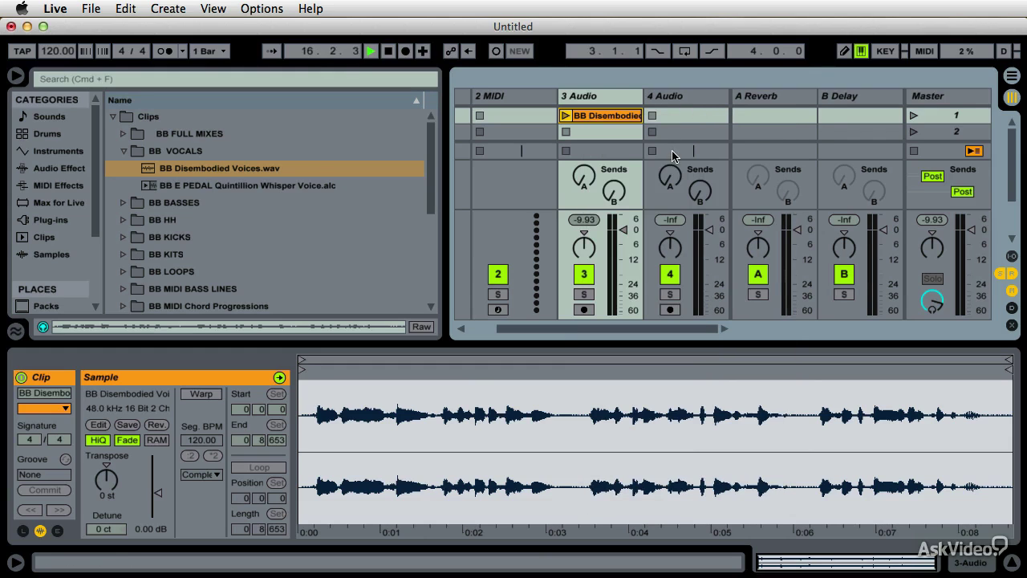
{"action": "left_click", "coordinate": [200, 394]}
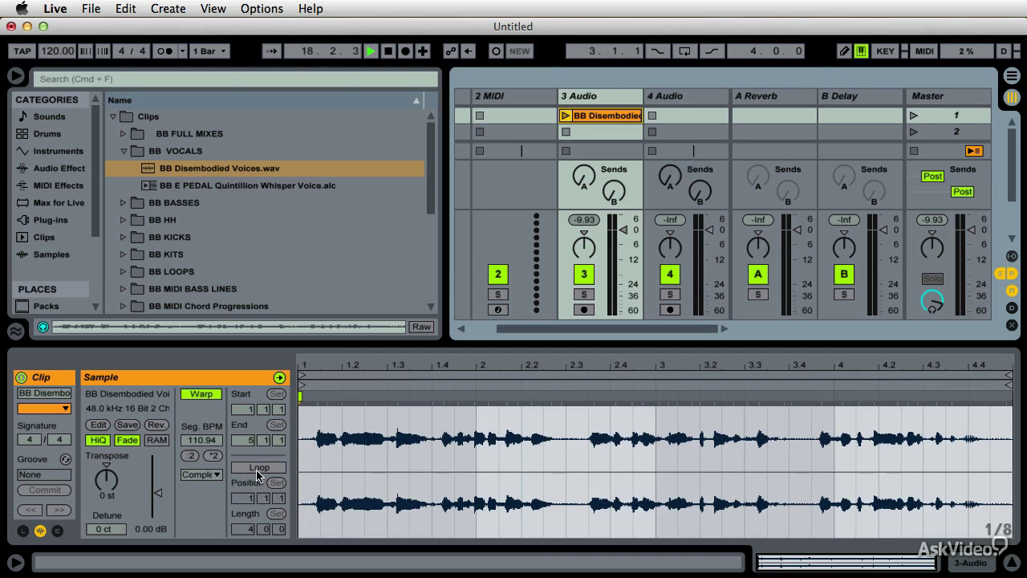
{"action": "left_click", "coordinate": [259, 469]}
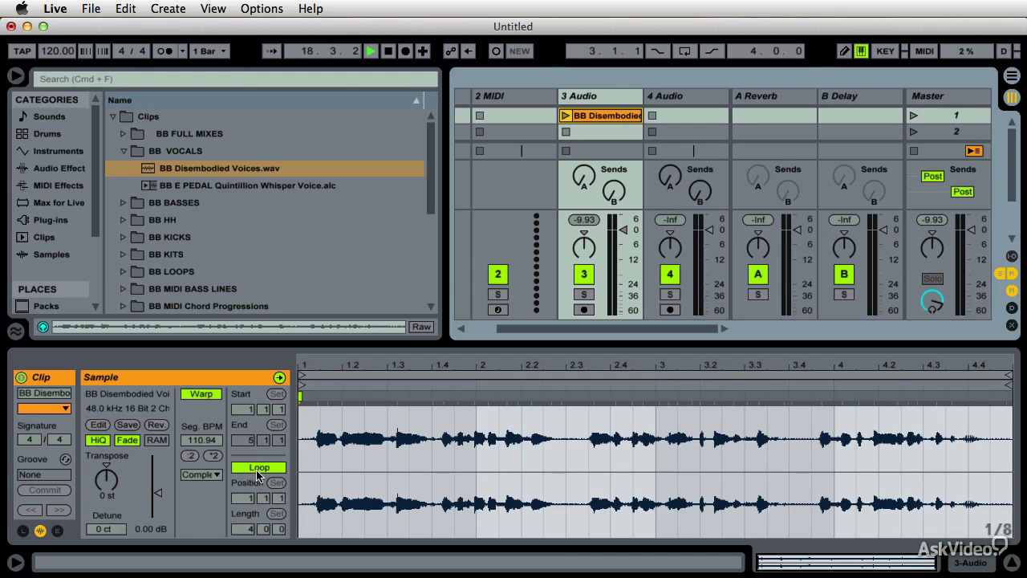
Step: Zoom the clip waveform, move the start past the opening silence and pull the end to 4.4.4
{"action": "right_click", "coordinate": [596, 112]}
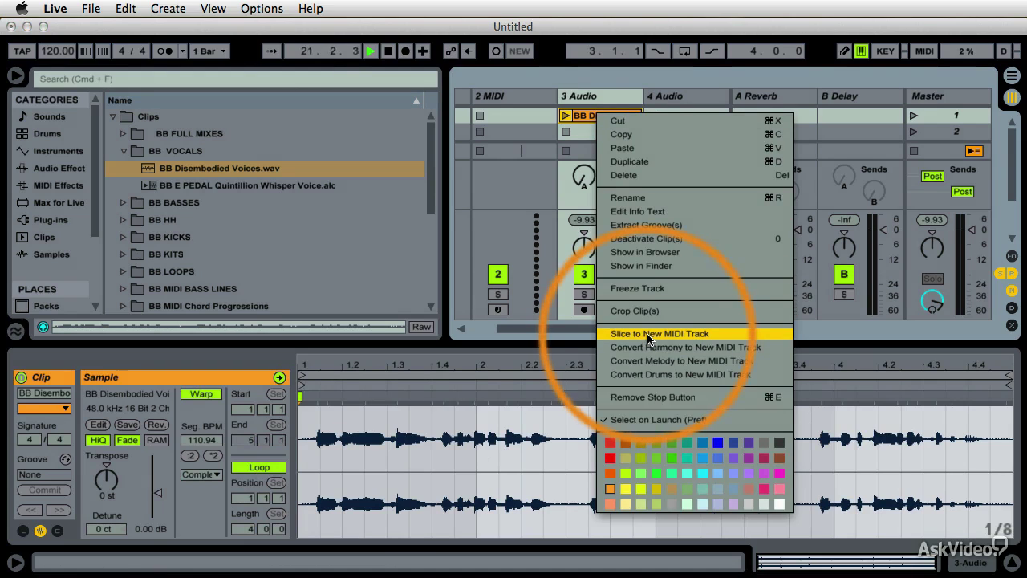
{"action": "key", "text": "Escape"}
{"action": "mouse_move", "coordinate": [362, 365]}
{"action": "left_mouse_down"}
{"action": "mouse_move", "coordinate": [366, 385]}
{"action": "mouse_move", "coordinate": [367, 366]}
{"action": "left_mouse_up"}
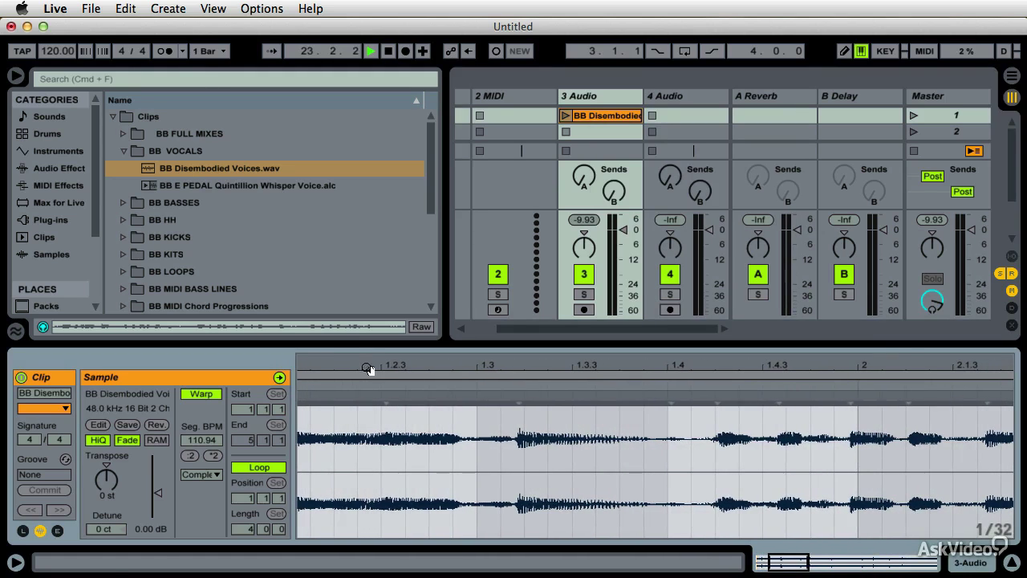
{"action": "key", "text": "Home"}
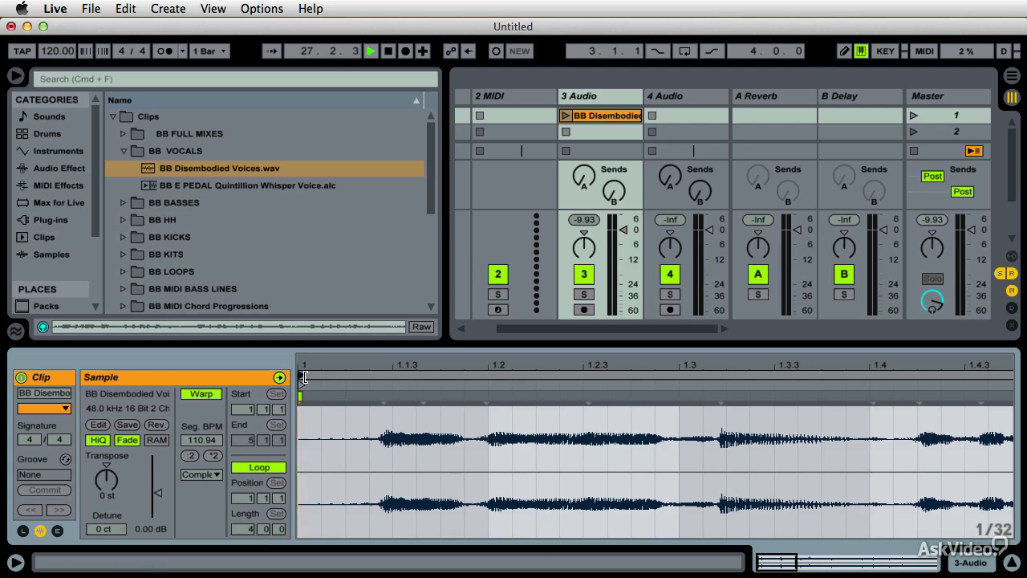
{"action": "left_click_drag", "start_coordinate": [302, 377], "coordinate": [371, 377]}
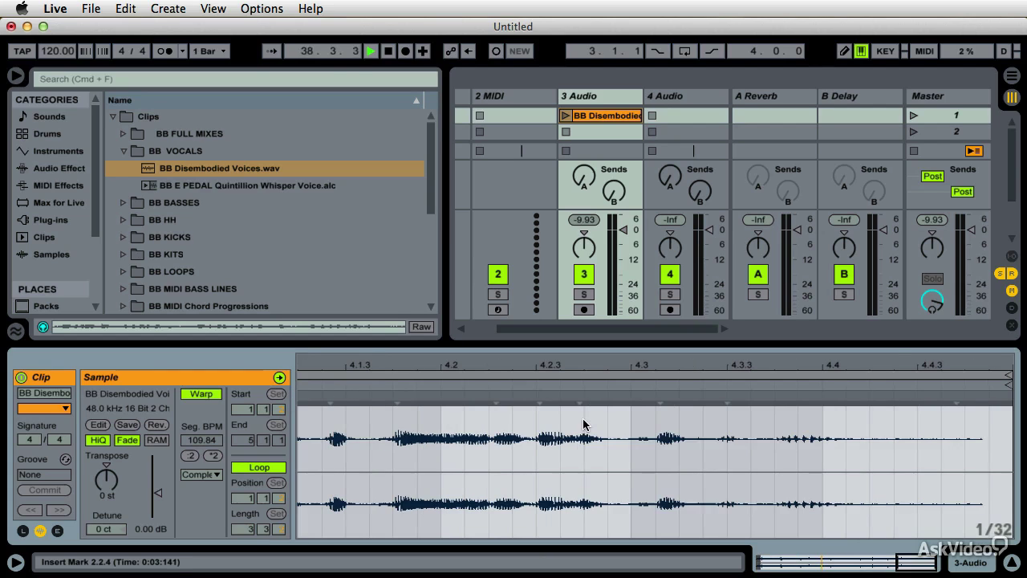
{"action": "left_click_drag", "start_coordinate": [1006, 378], "coordinate": [961, 377]}
{"action": "right_click", "coordinate": [586, 116]}
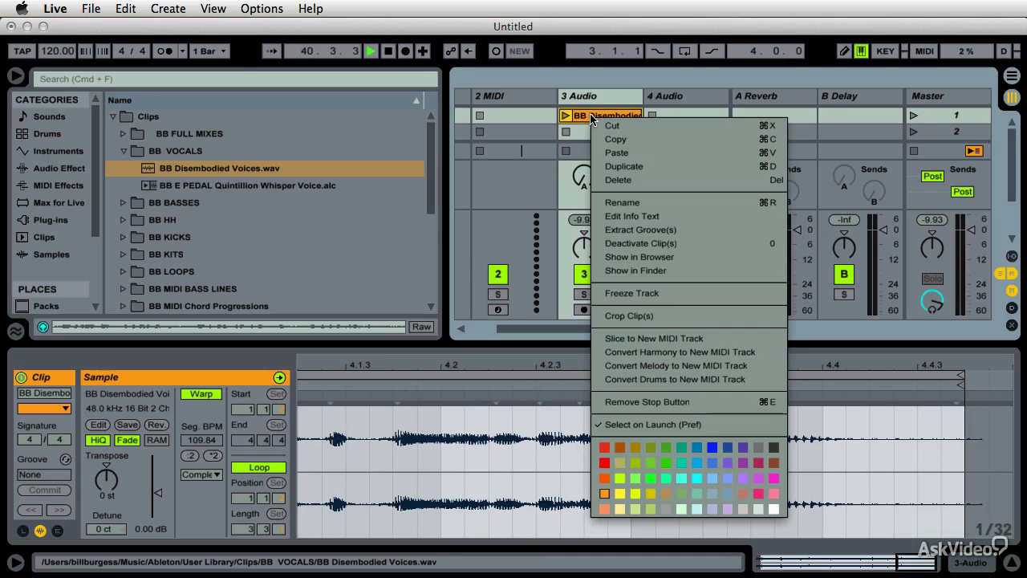
Step: Open Slice to New MIDI Track, keeping Transient division and the Built-in slicing preset
{"action": "left_click", "coordinate": [634, 338]}
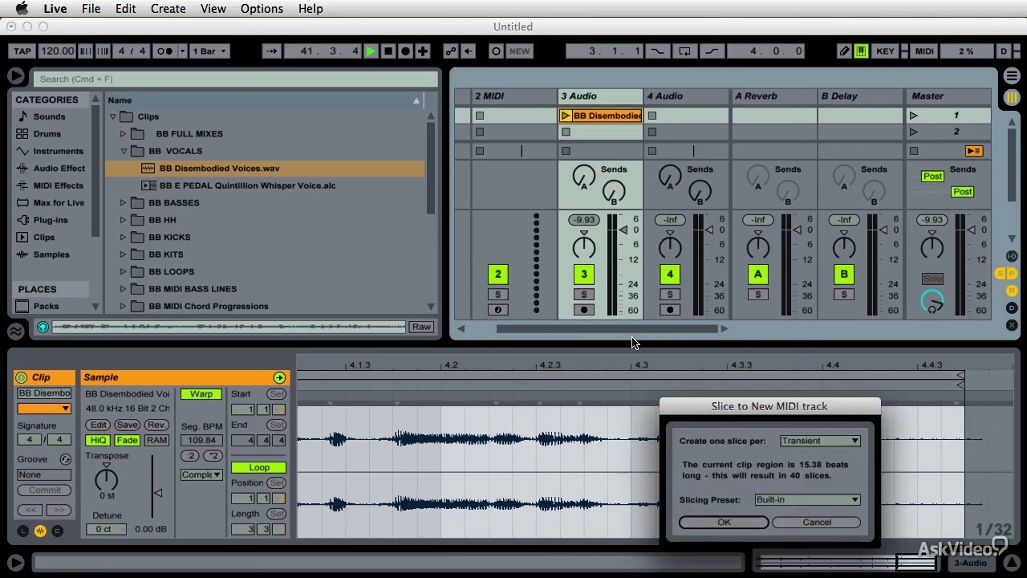
{"action": "left_click_drag", "start_coordinate": [703, 404], "coordinate": [410, 155]}
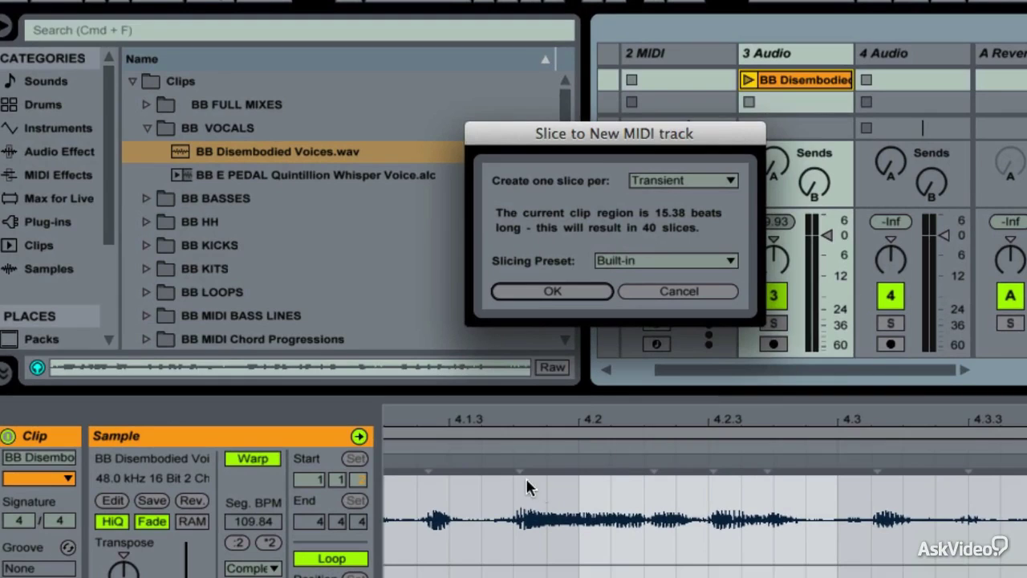
{"action": "left_click", "coordinate": [691, 183]}
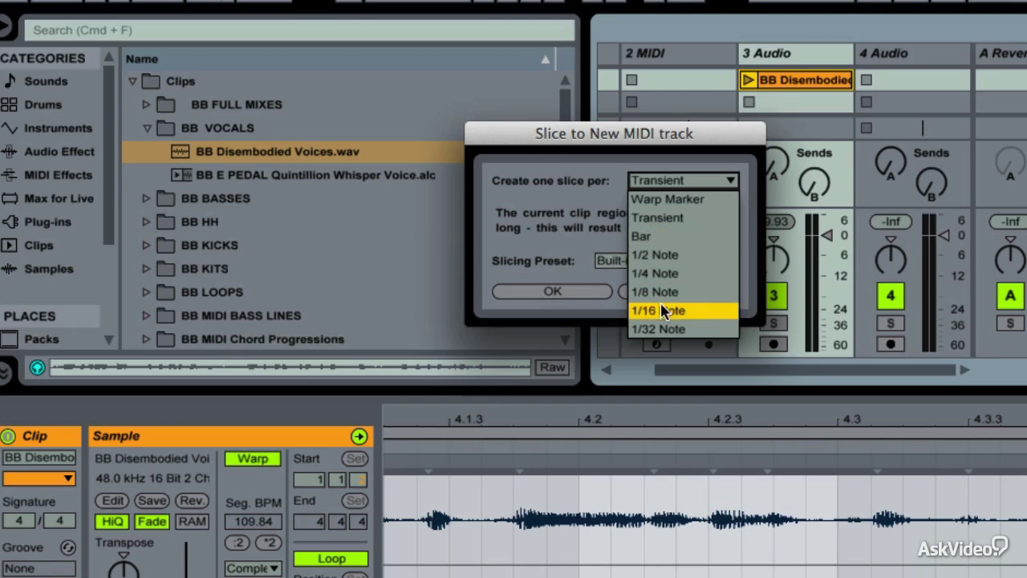
{"action": "left_click", "coordinate": [666, 217]}
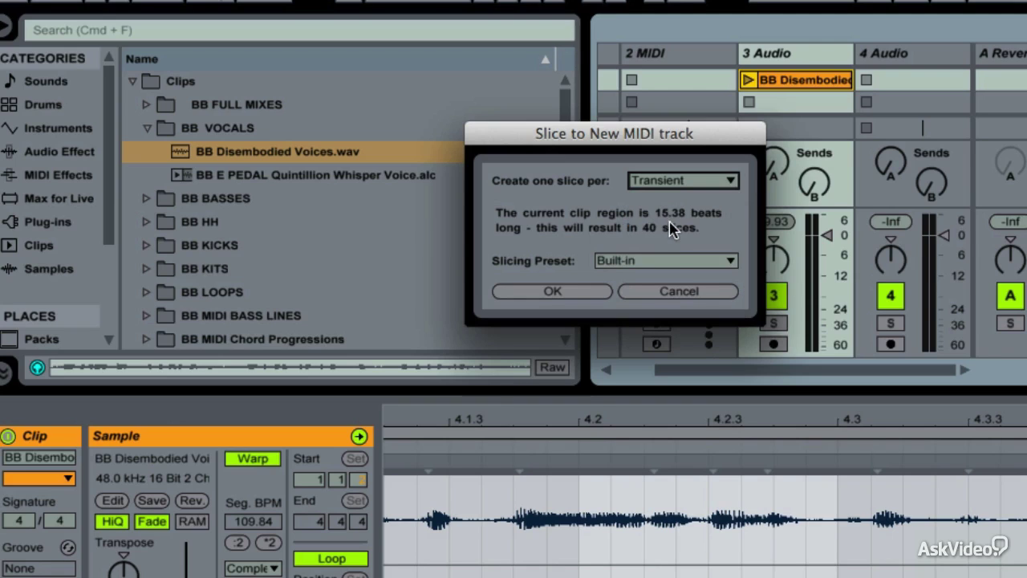
{"action": "left_click", "coordinate": [684, 263]}
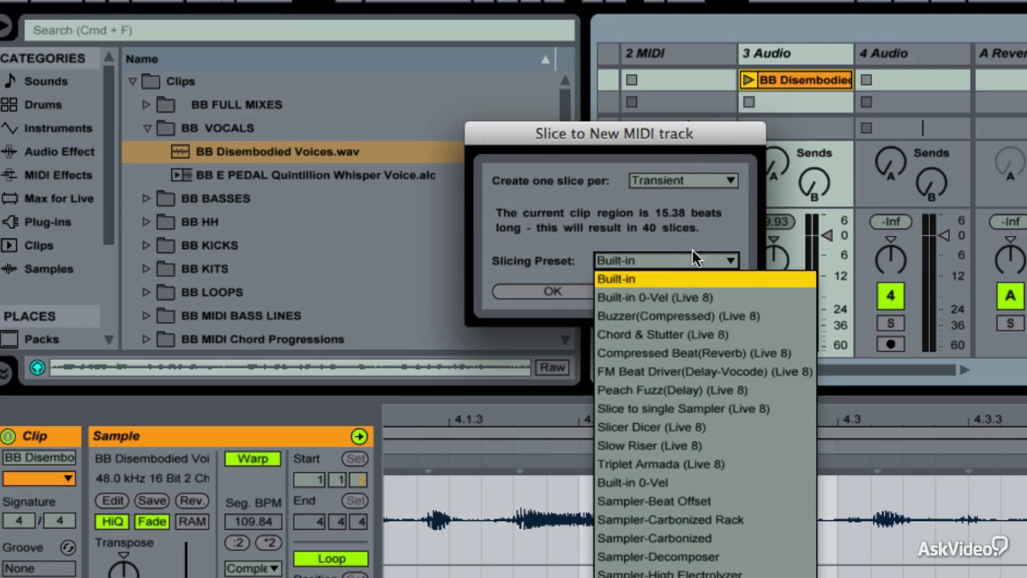
{"action": "left_click", "coordinate": [692, 265]}
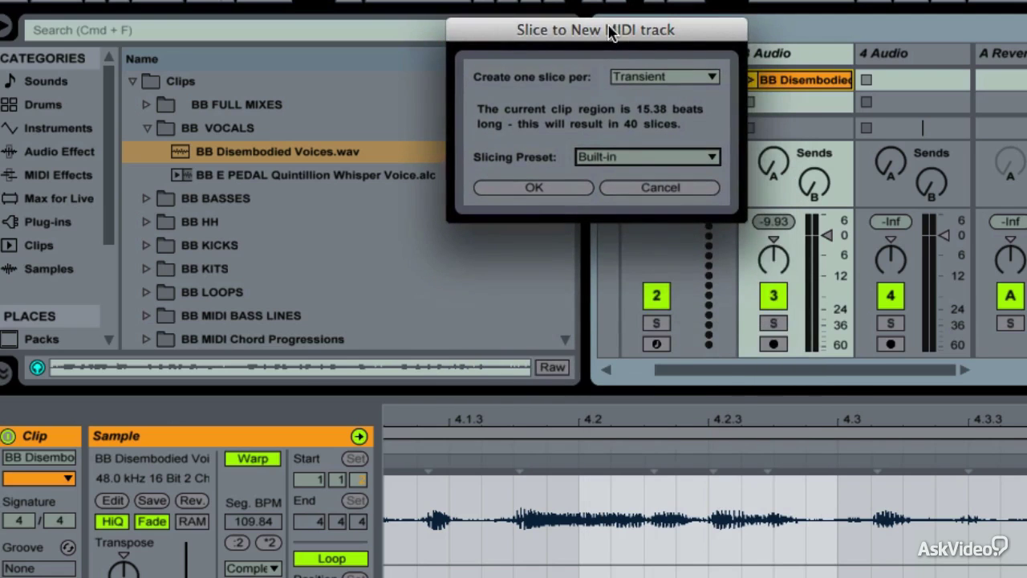
{"action": "left_click", "coordinate": [640, 157]}
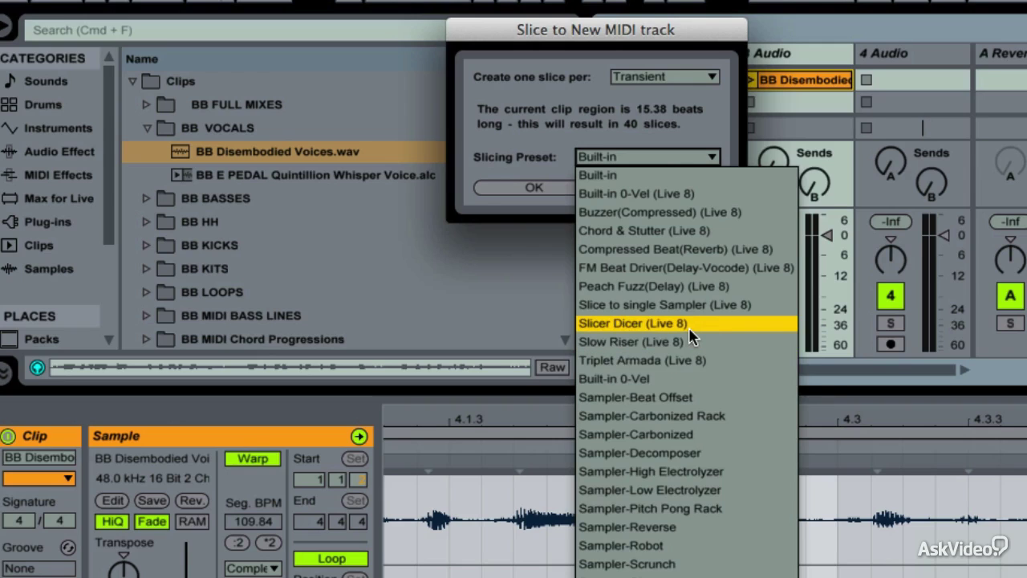
Step: Confirm Transient slicing with the Built-in preset to create a 40-slice Drum Rack track
{"action": "left_click", "coordinate": [625, 178]}
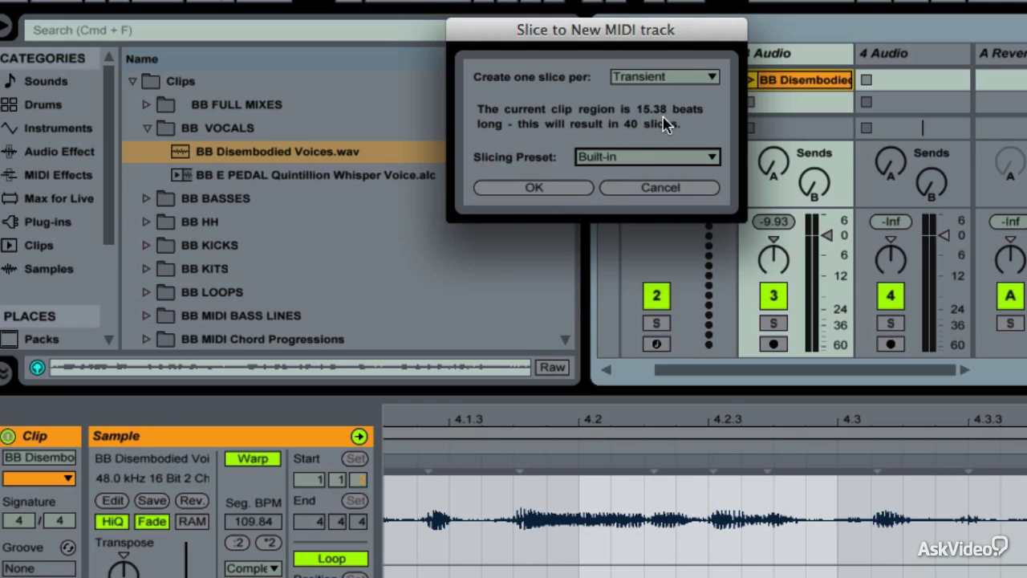
{"action": "left_click", "coordinate": [679, 78]}
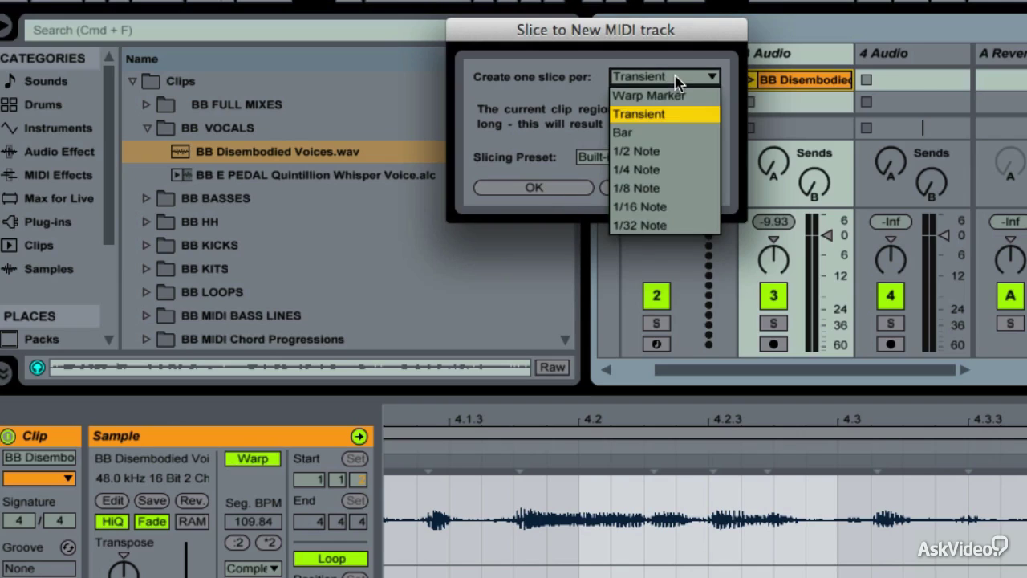
{"action": "left_click", "coordinate": [640, 117]}
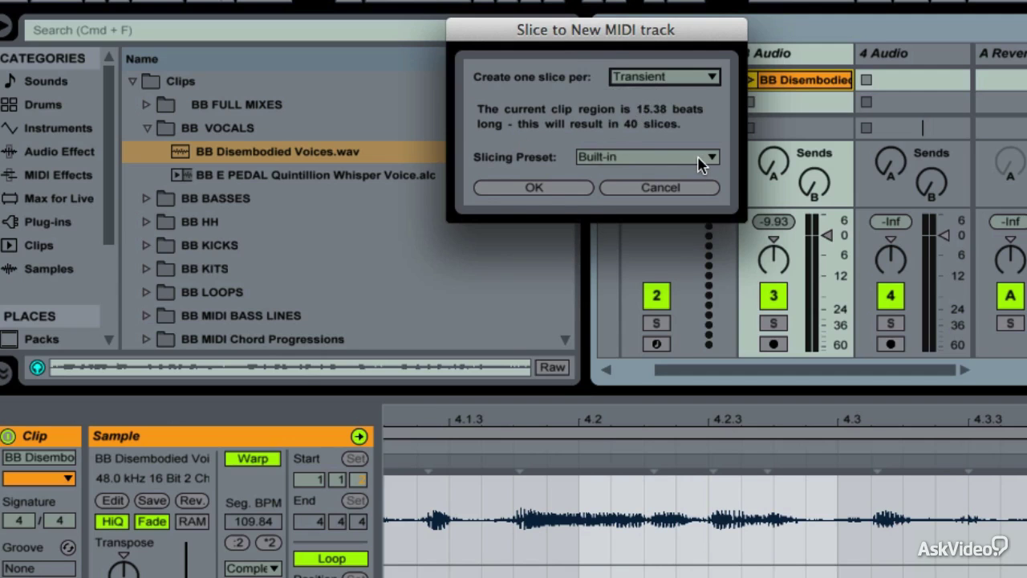
{"action": "left_click", "coordinate": [546, 190]}
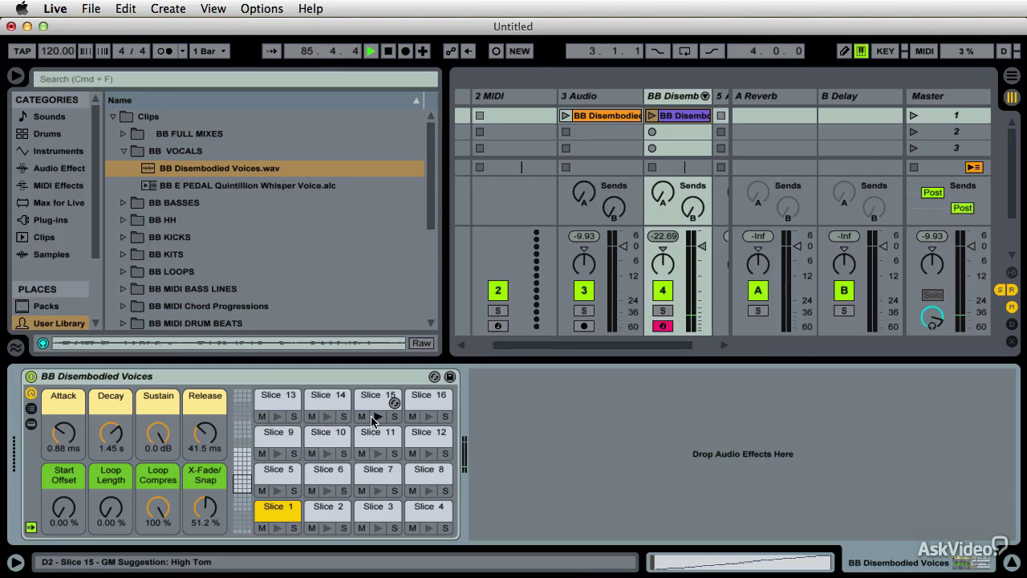
Step: Audition Slices 16 and 12, then switch the pad view to Slices 33–40
{"action": "left_click", "coordinate": [428, 417]}
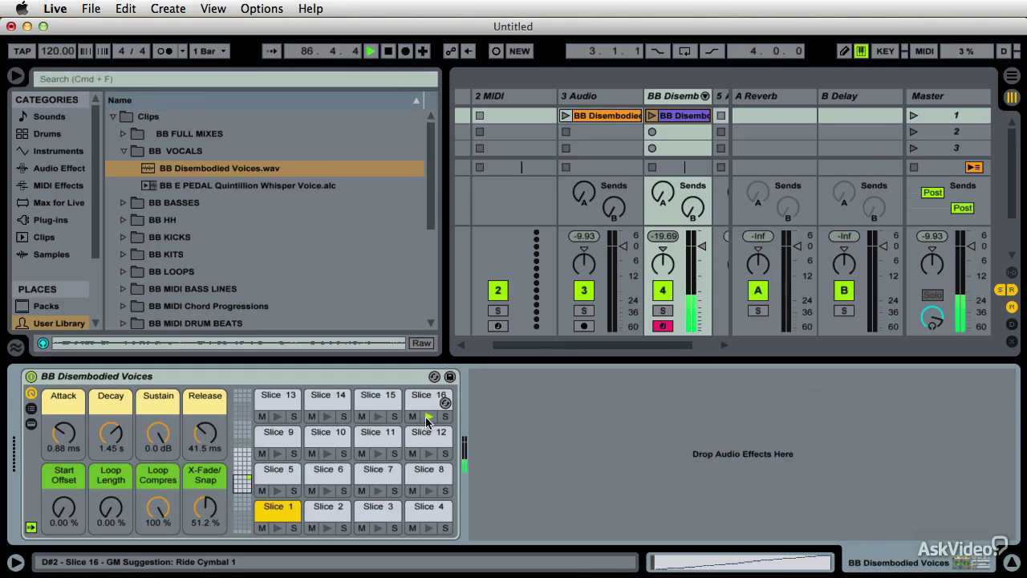
{"action": "left_click", "coordinate": [428, 454]}
{"action": "left_click", "coordinate": [377, 455]}
{"action": "left_click", "coordinate": [243, 462]}
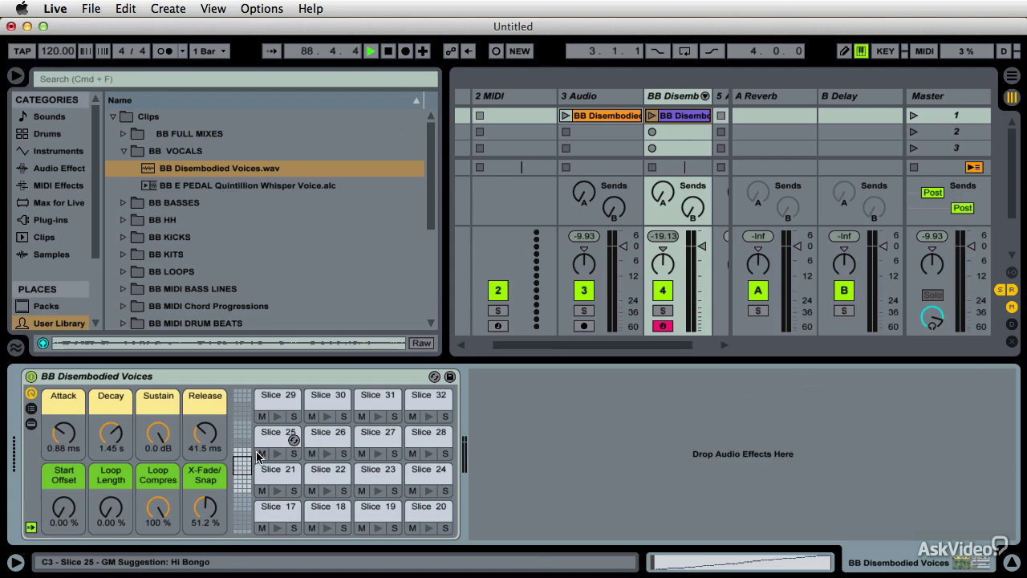
{"action": "left_click", "coordinate": [242, 448]}
Step: Audition Slices 40, 36 and 35 and bring up the sliced MIDI clip's notes
{"action": "left_click", "coordinate": [428, 493]}
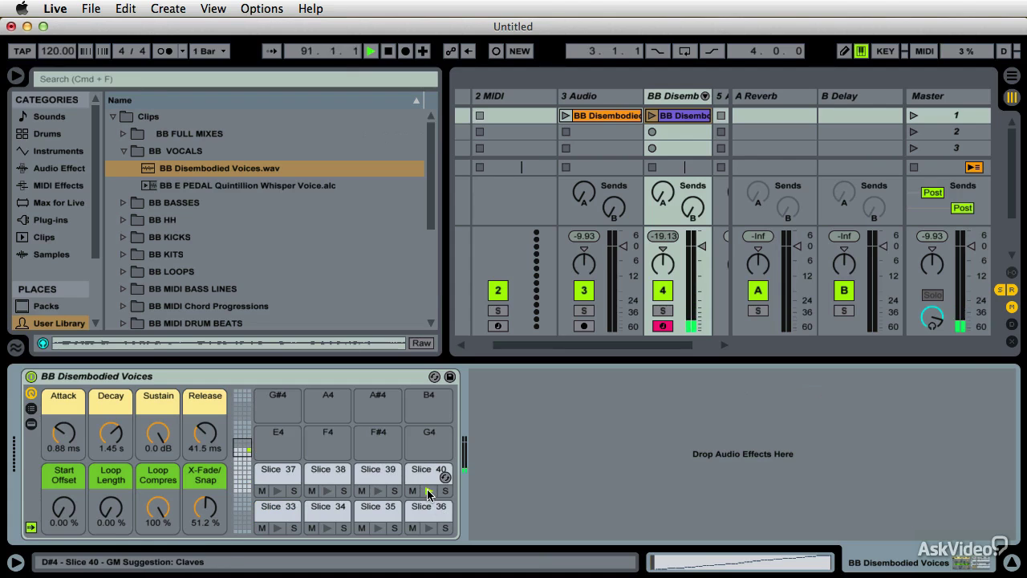
{"action": "left_click", "coordinate": [429, 529]}
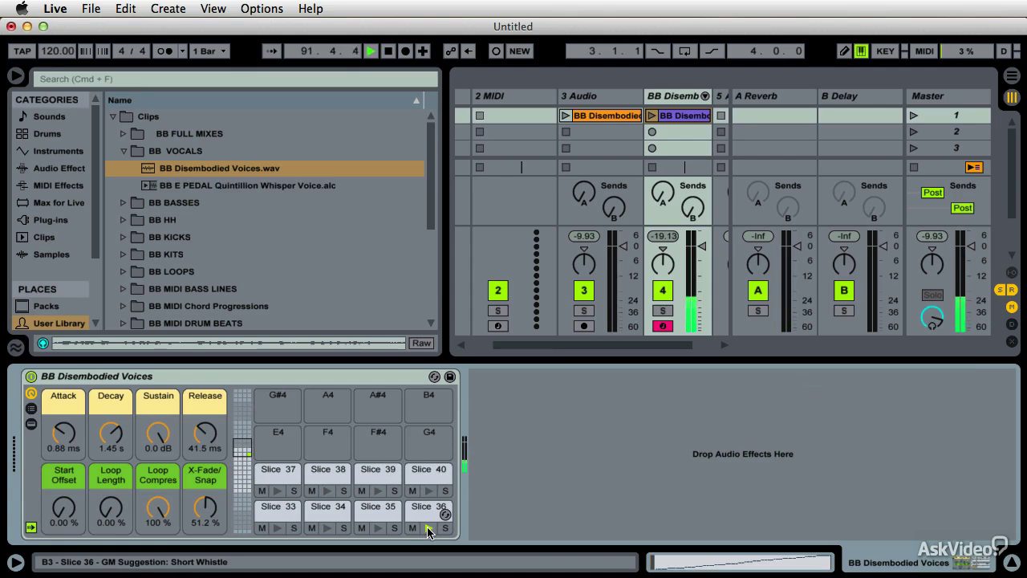
{"action": "left_click", "coordinate": [378, 528]}
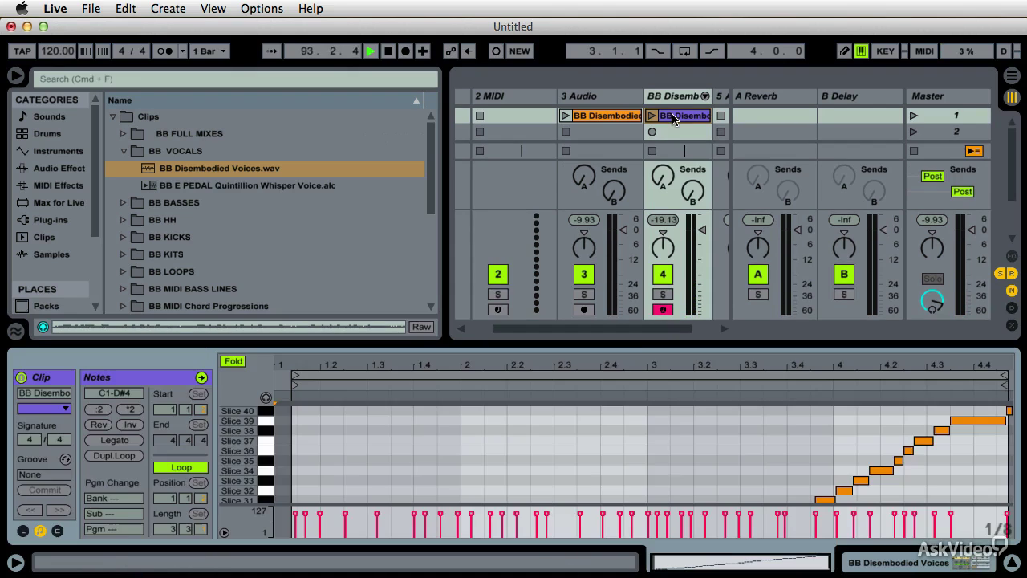
{"action": "left_click", "coordinate": [676, 117]}
Step: Enlarge the note editor and scroll through the slice rows
{"action": "left_click_drag", "start_coordinate": [382, 344], "coordinate": [399, 180]}
{"action": "scroll", "coordinate": [476, 320], "scroll_direction": "down", "scroll_amount": 5}
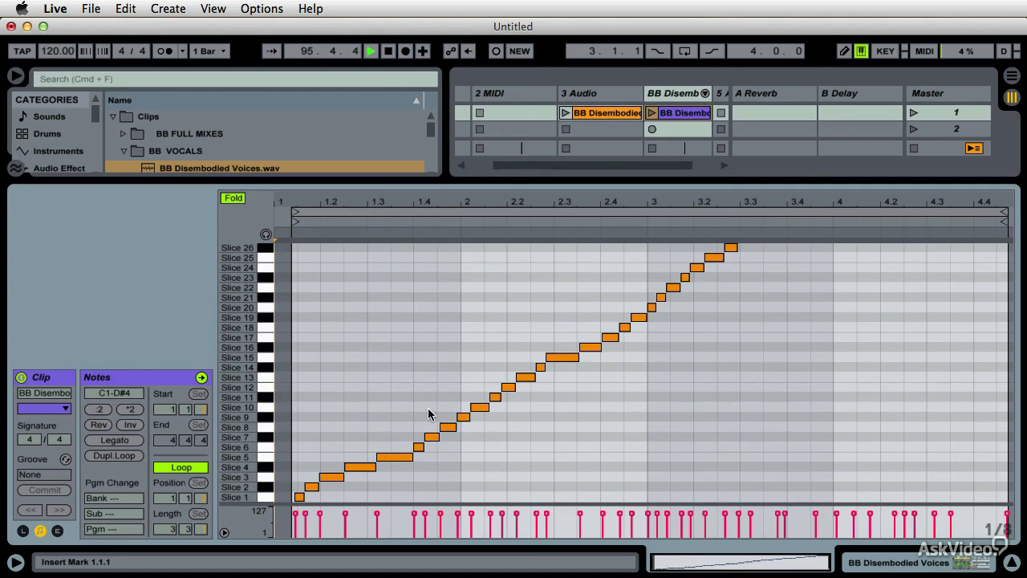
{"action": "scroll", "coordinate": [562, 385], "scroll_direction": "up", "scroll_amount": 6}
{"action": "scroll", "coordinate": [666, 374], "scroll_direction": "down", "scroll_amount": 6}
{"action": "scroll", "coordinate": [666, 374], "scroll_direction": "up", "scroll_amount": 6}
{"action": "scroll", "coordinate": [666, 373], "scroll_direction": "down", "scroll_amount": 6}
Step: Play the BB Disembodied MIDI clip and scroll up through its rising slice notes
{"action": "left_click", "coordinate": [654, 113]}
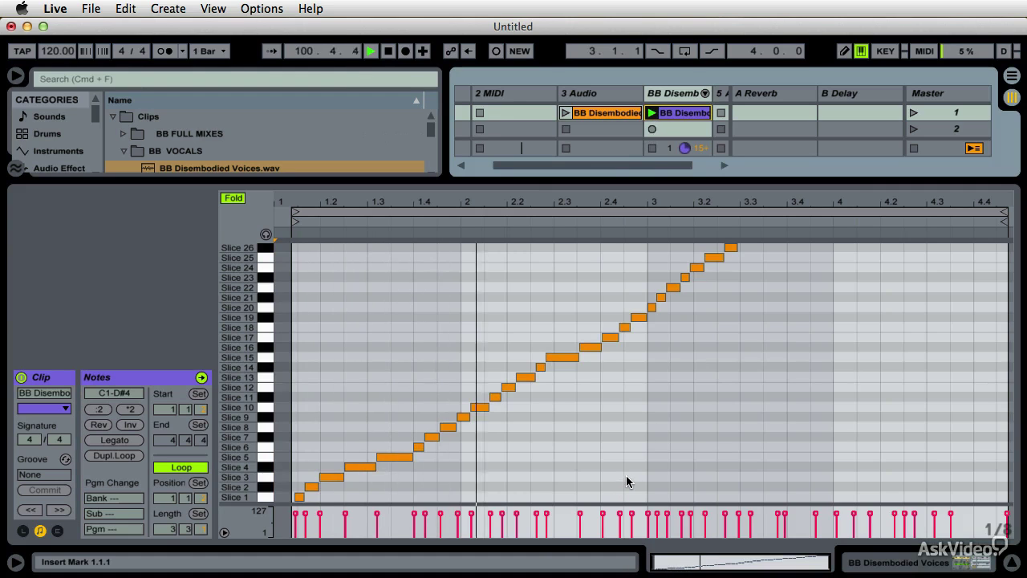
{"action": "scroll", "coordinate": [641, 467], "scroll_direction": "up", "scroll_amount": 3}
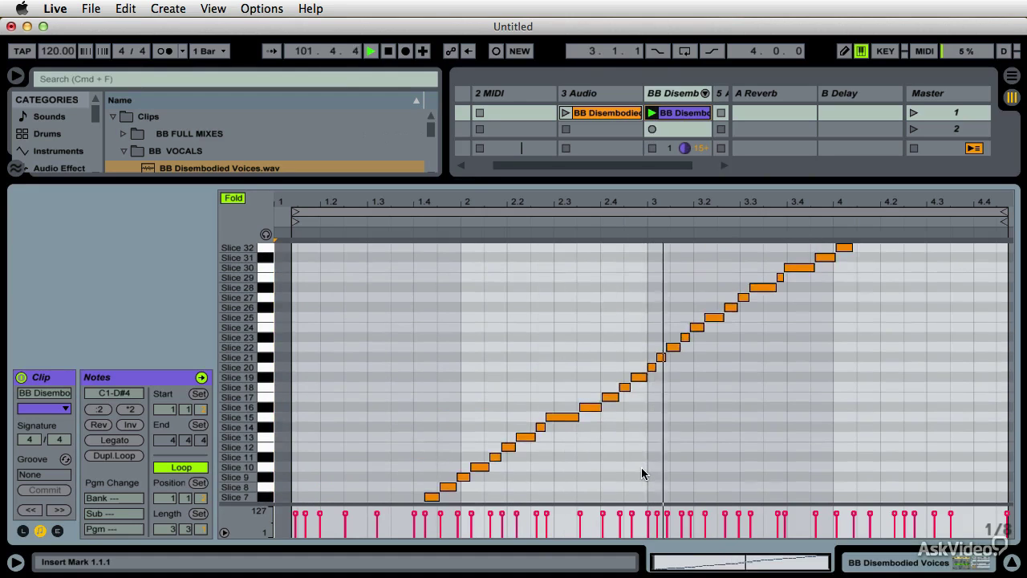
{"action": "scroll", "coordinate": [642, 467], "scroll_direction": "up", "scroll_amount": 3}
{"action": "scroll", "coordinate": [839, 429], "scroll_direction": "up", "scroll_amount": 1}
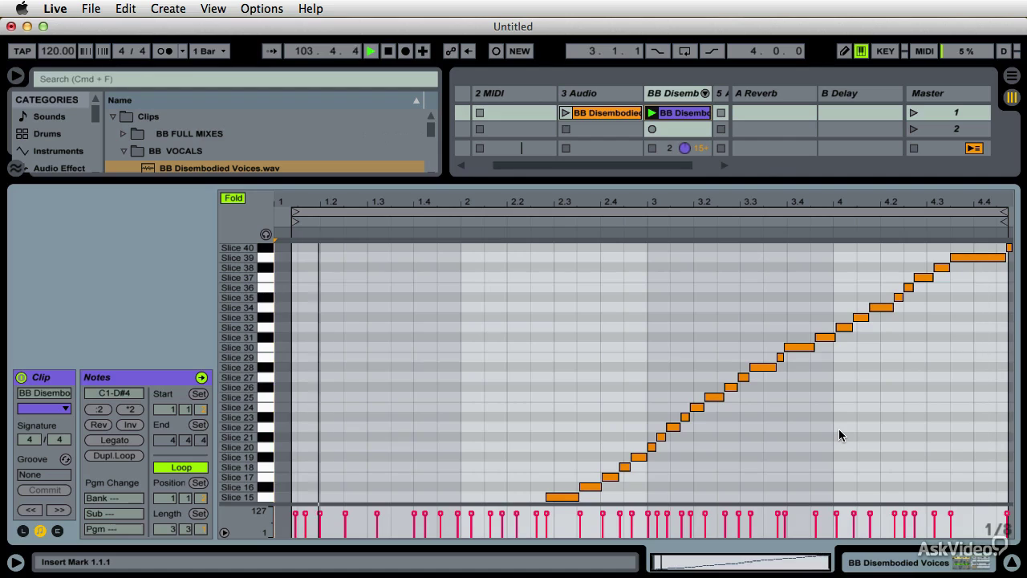
{"action": "key", "text": "space"}
{"action": "left_click", "coordinate": [556, 361]}
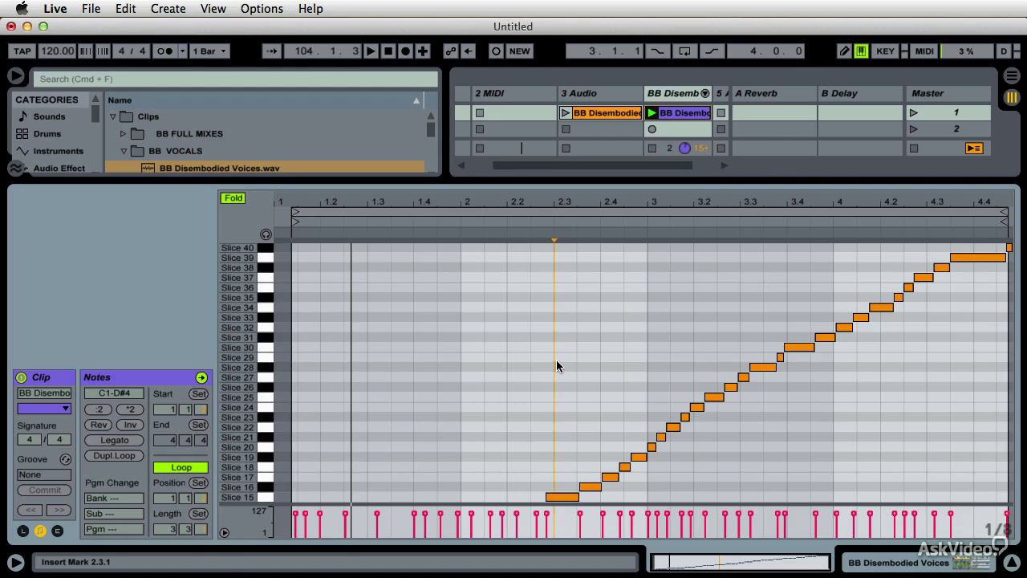
{"action": "key", "text": "super+a"}
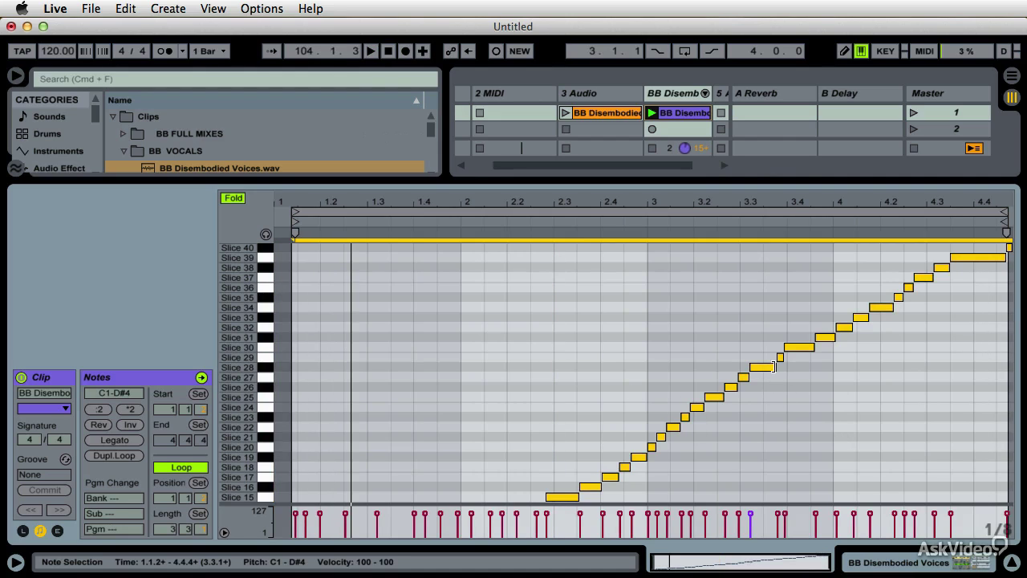
{"action": "left_click_drag", "start_coordinate": [776, 367], "coordinate": [765, 369]}
{"action": "key", "text": "space"}
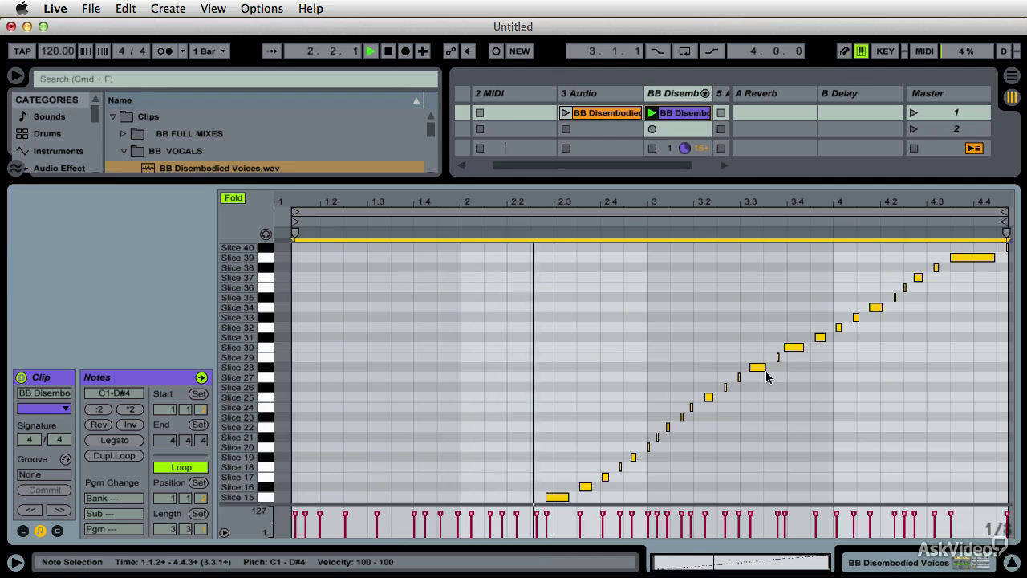
{"action": "key", "text": "space"}
{"action": "key", "text": "super+z"}
{"action": "left_click", "coordinate": [632, 359]}
{"action": "left_click_drag", "start_coordinate": [630, 342], "coordinate": [749, 457]}
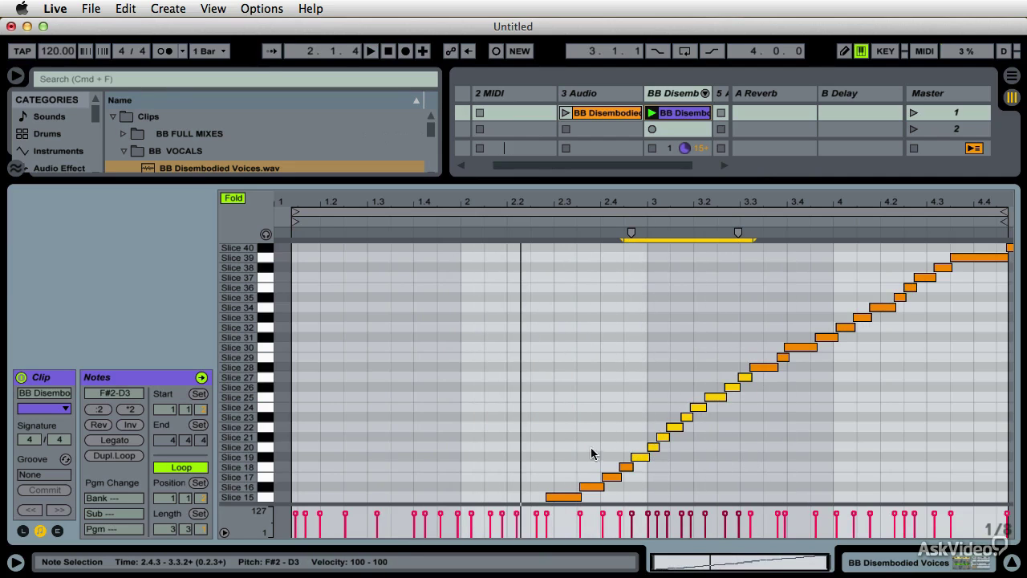
{"action": "left_click", "coordinate": [99, 426]}
{"action": "key", "text": "space"}
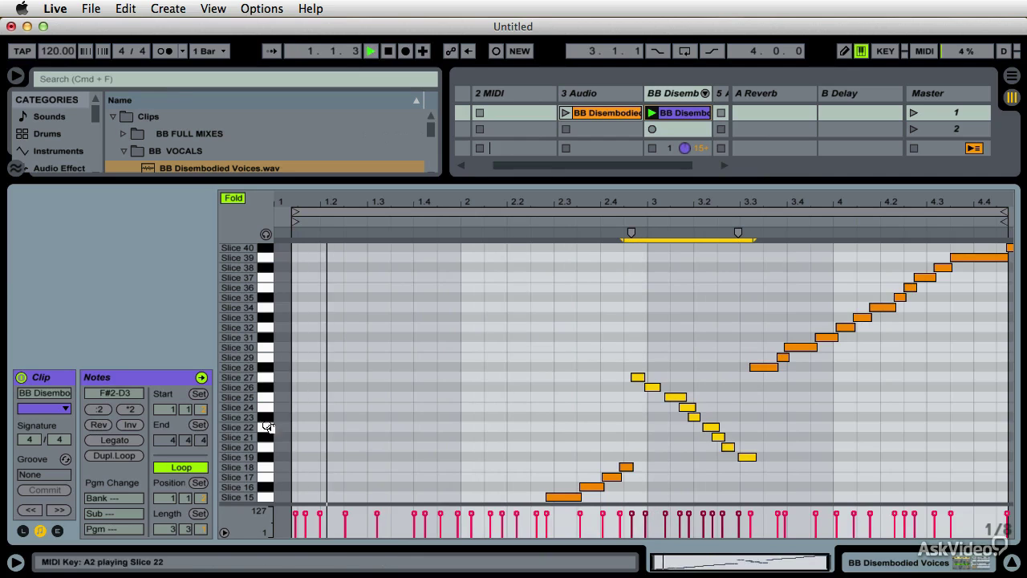
{"action": "left_click", "coordinate": [574, 335]}
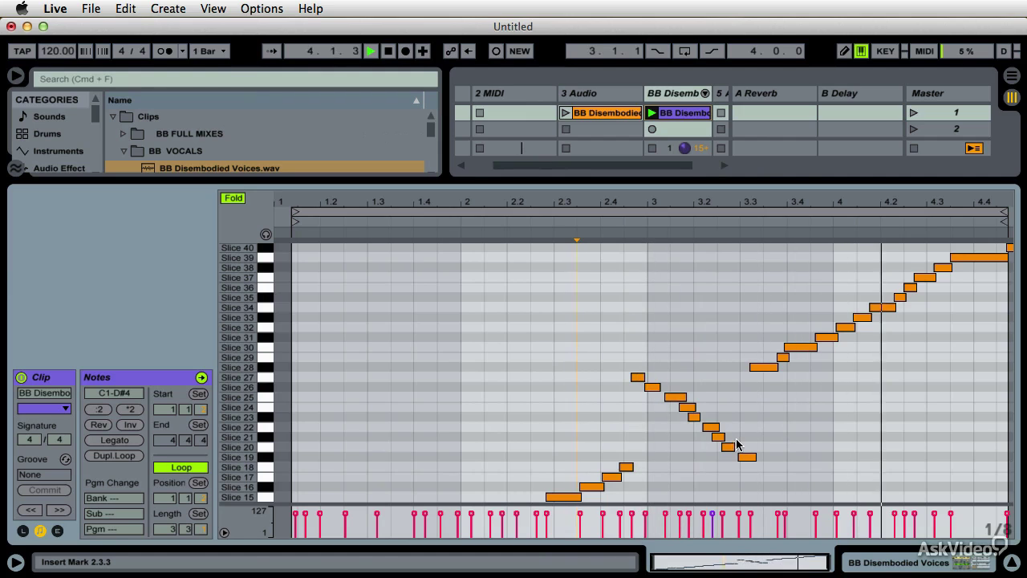
{"action": "key", "text": "super+z"}
{"action": "key", "text": "super+z"}
{"action": "key", "text": "space"}
{"action": "key", "text": "super+shift+z"}
Step: With note preview on, move the Slice 34 note to Slice 22 and the 3.1 note to Slice 29, then play
{"action": "left_click", "coordinate": [341, 395]}
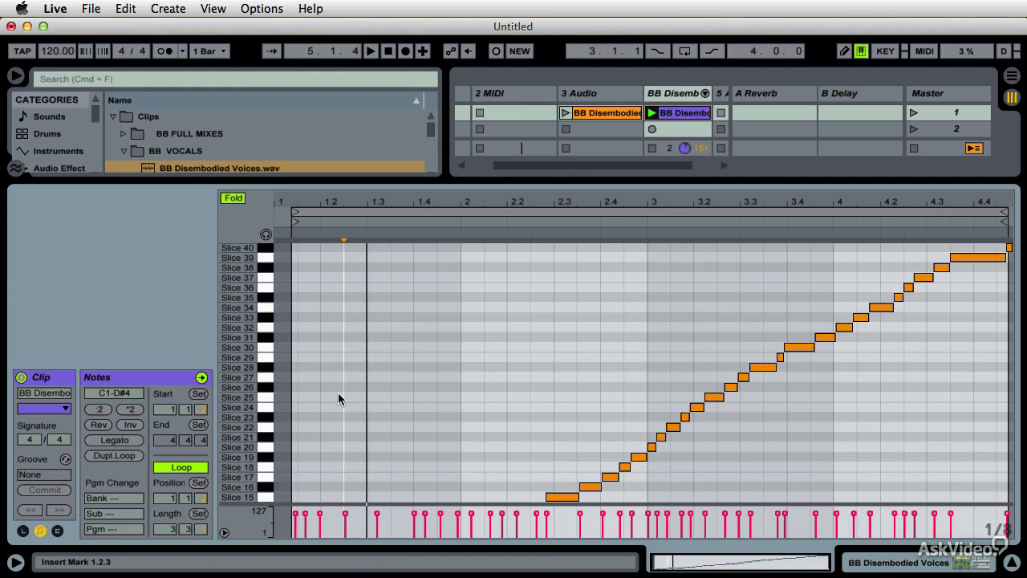
{"action": "left_click", "coordinate": [697, 408]}
{"action": "left_click", "coordinate": [266, 235]}
{"action": "left_click", "coordinate": [797, 347]}
{"action": "left_click_drag", "start_coordinate": [891, 312], "coordinate": [880, 427]}
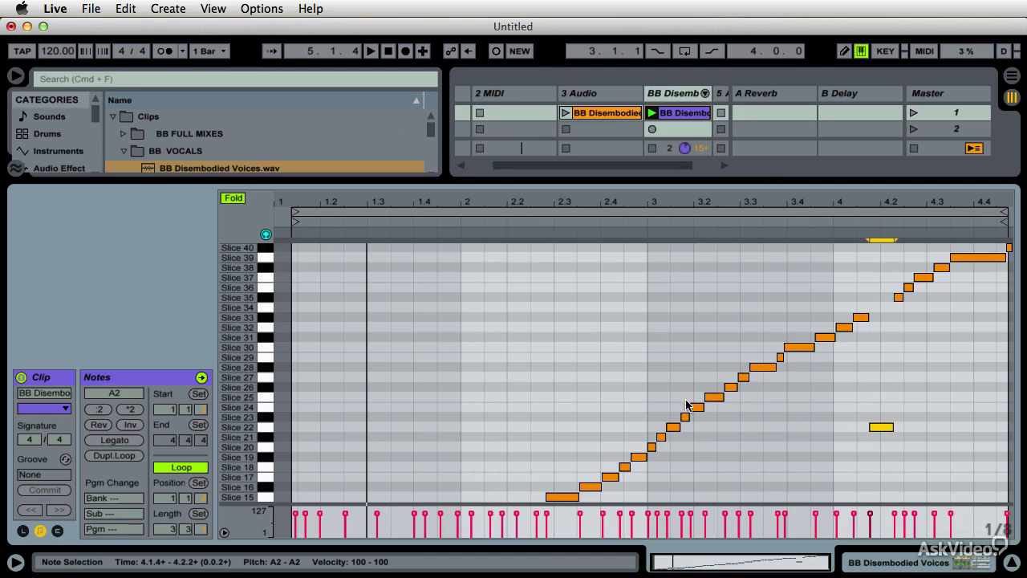
{"action": "left_click_drag", "start_coordinate": [674, 427], "coordinate": [674, 358]}
{"action": "key", "text": "space"}
Step: Try the Slice 30 note on Slice 37, then revert the note moves and deselect all
{"action": "key", "text": "space"}
{"action": "left_click_drag", "start_coordinate": [800, 348], "coordinate": [799, 290]}
{"action": "key", "text": "space"}
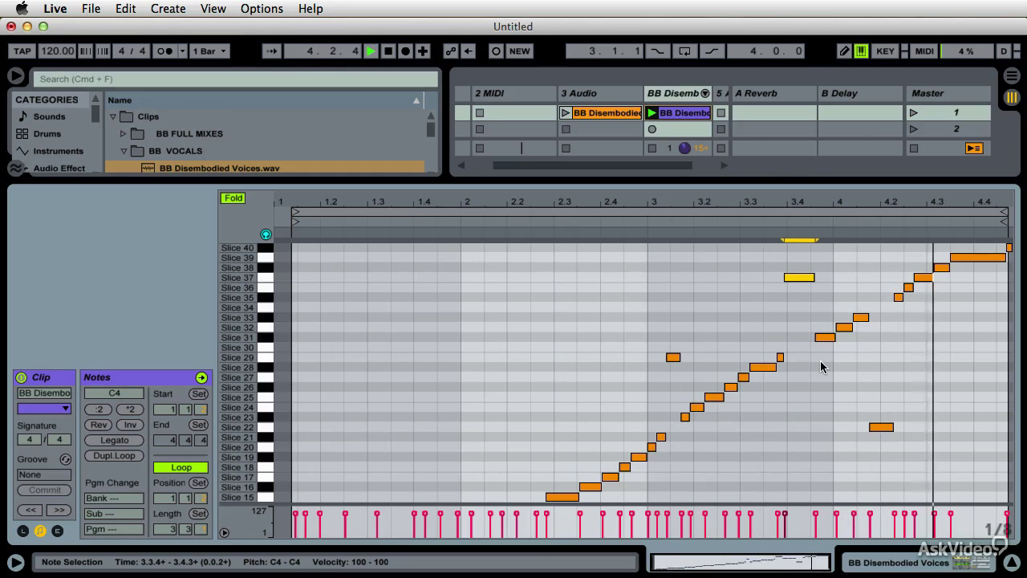
{"action": "key", "text": "Down"}
{"action": "key", "text": "Down"}
{"action": "key", "text": "Down"}
{"action": "key", "text": "Down"}
{"action": "key", "text": "Down"}
{"action": "key", "text": "Down"}
{"action": "key", "text": "Down"}
{"action": "key", "text": "Left"}
{"action": "key", "text": "Left"}
{"action": "key", "text": "Left"}
{"action": "key", "text": "Left"}
{"action": "key", "text": "Left"}
{"action": "key", "text": "Left"}
{"action": "key", "text": "Left"}
{"action": "key", "text": "Left"}
{"action": "key", "text": "Down"}
{"action": "key", "text": "Down"}
{"action": "key", "text": "Down"}
{"action": "key", "text": "Down"}
{"action": "key", "text": "Down"}
{"action": "key", "text": "Down"}
{"action": "key", "text": "Down"}
{"action": "key", "text": "Right"}
{"action": "key", "text": "Right"}
{"action": "key", "text": "Right"}
{"action": "key", "text": "Right"}
{"action": "key", "text": "Right"}
{"action": "key", "text": "Right"}
{"action": "key", "text": "Right"}
{"action": "key", "text": "Right"}
{"action": "key", "text": "Right"}
{"action": "key", "text": "Right"}
{"action": "key", "text": "Right"}
{"action": "key", "text": "Right"}
{"action": "key", "text": "Up"}
{"action": "key", "text": "Up"}
{"action": "key", "text": "Up"}
{"action": "key", "text": "Up"}
{"action": "key", "text": "Up"}
{"action": "key", "text": "Up"}
{"action": "key", "text": "Up"}
{"action": "key", "text": "Up"}
{"action": "key", "text": "Up"}
{"action": "key", "text": "Up"}
{"action": "key", "text": "Up"}
{"action": "key", "text": "Up"}
{"action": "key", "text": "space"}
{"action": "left_click", "coordinate": [821, 401]}
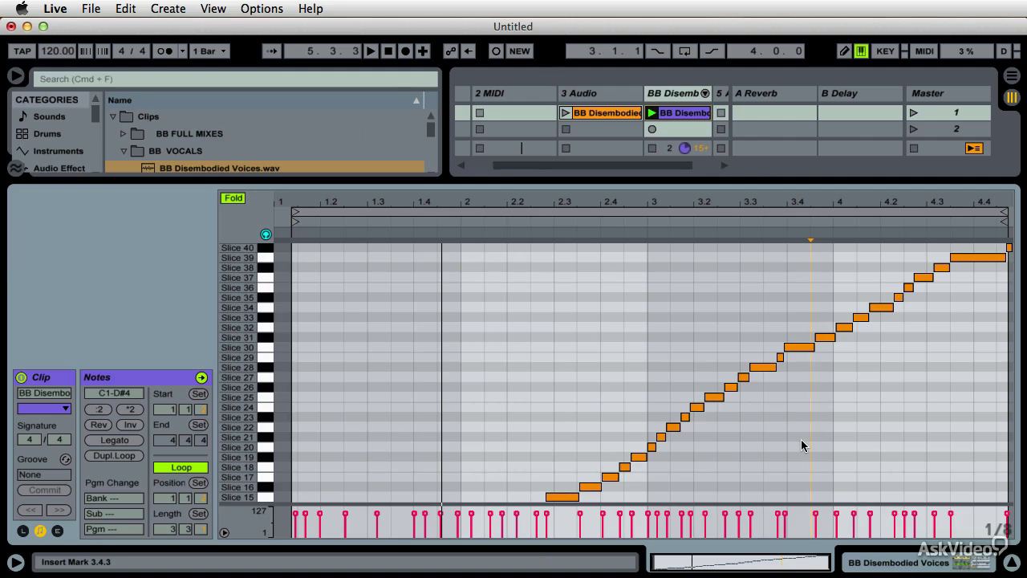
Step: List Audio Effect devices in the browser and lower the splitter for more height
{"action": "left_click", "coordinate": [53, 151]}
{"action": "left_click", "coordinate": [57, 168]}
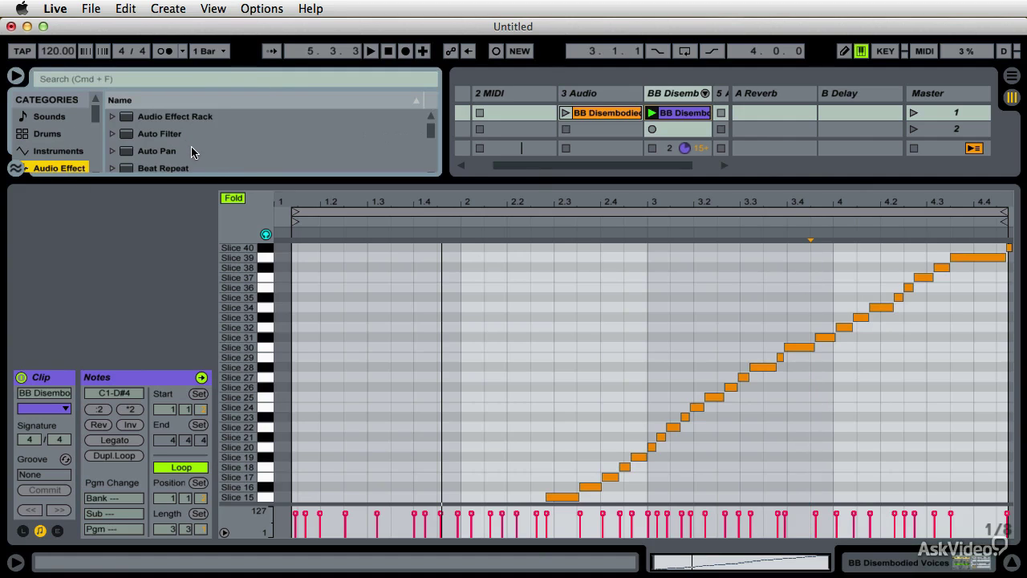
{"action": "left_click_drag", "start_coordinate": [218, 179], "coordinate": [219, 237]}
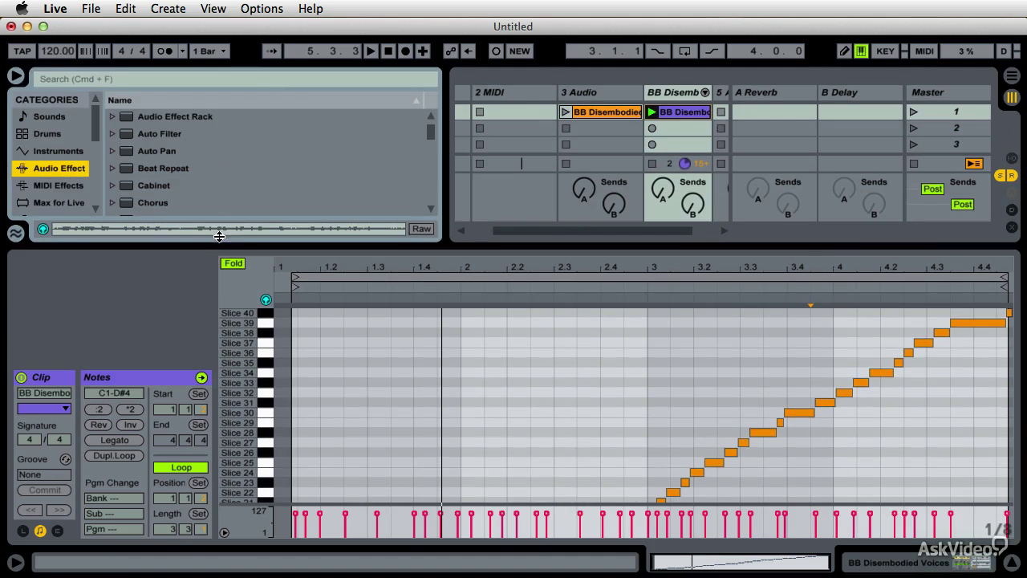
Step: In Device View, show the Drum Rack's chains and open the Slice 37 chain's Simpler
{"action": "left_click", "coordinate": [952, 564]}
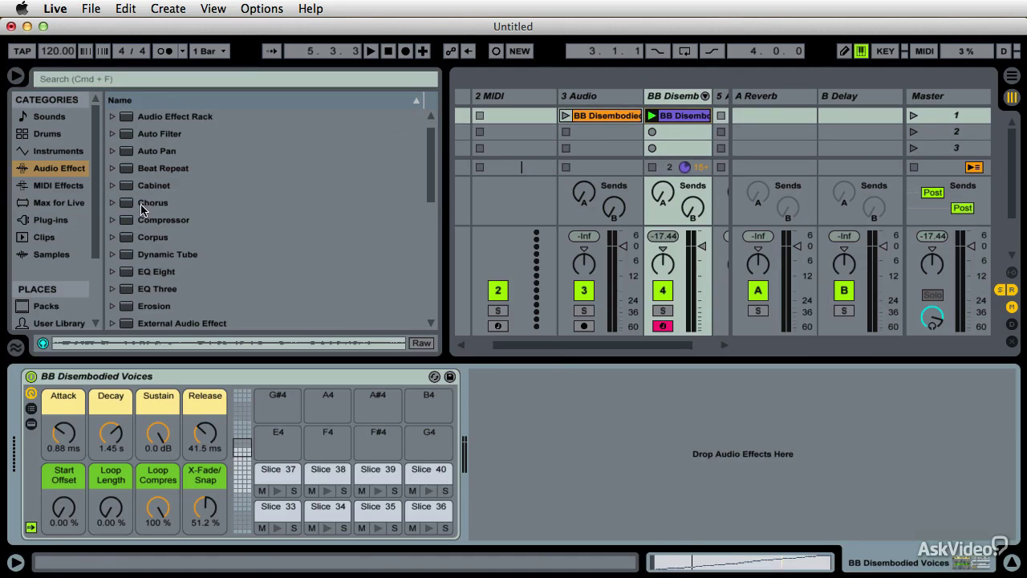
{"action": "scroll", "coordinate": [214, 231], "scroll_direction": "down", "scroll_amount": 2}
{"action": "scroll", "coordinate": [181, 160], "scroll_direction": "up", "scroll_amount": 3}
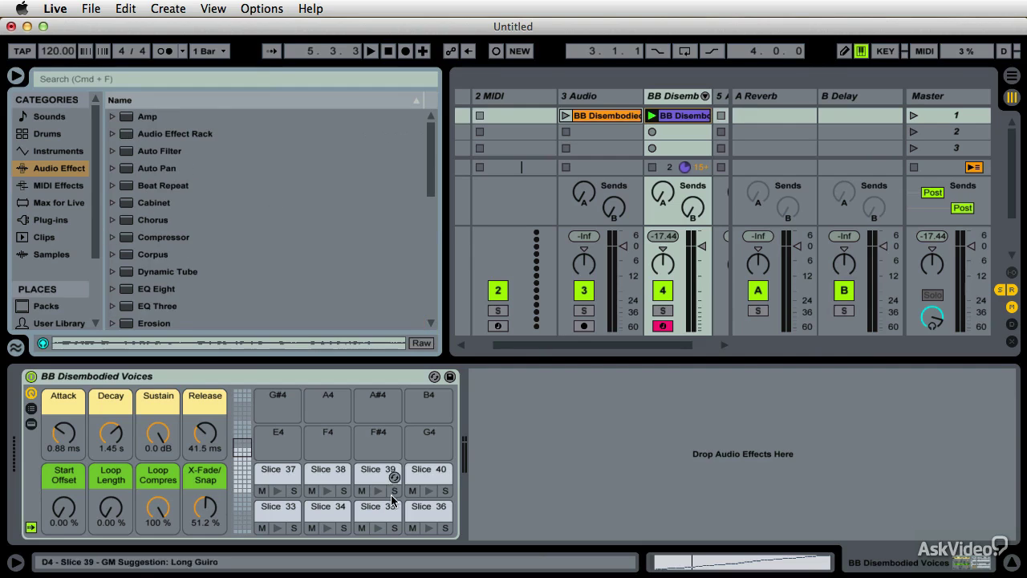
{"action": "left_click", "coordinate": [32, 412]}
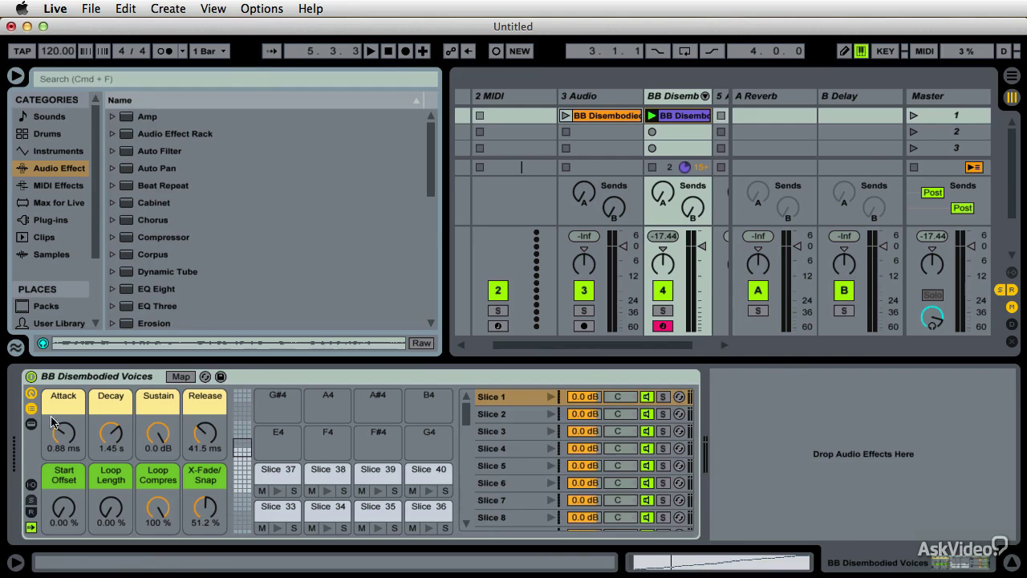
{"action": "scroll", "coordinate": [518, 444], "scroll_direction": "down", "scroll_amount": 10}
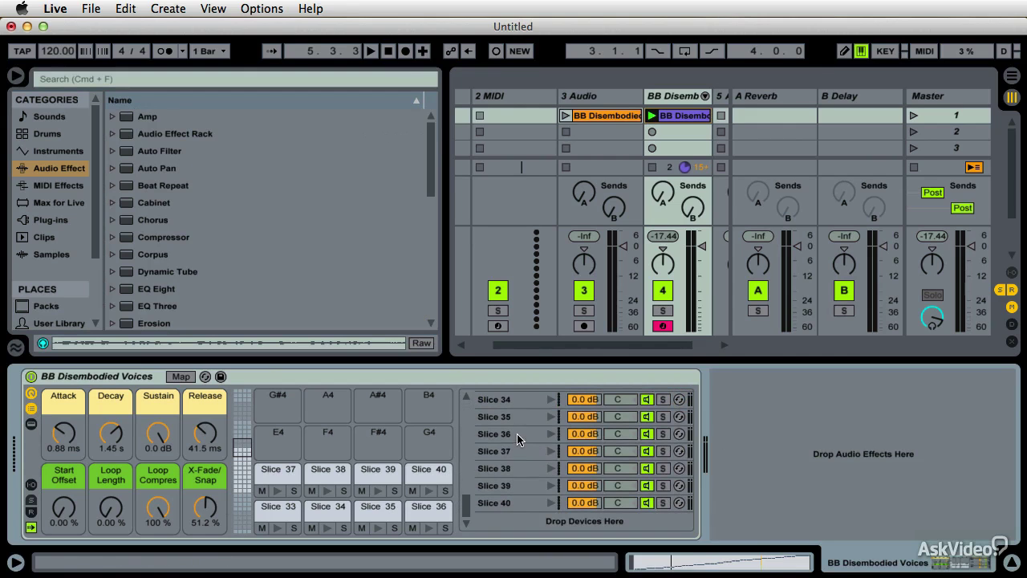
{"action": "left_click", "coordinate": [510, 451]}
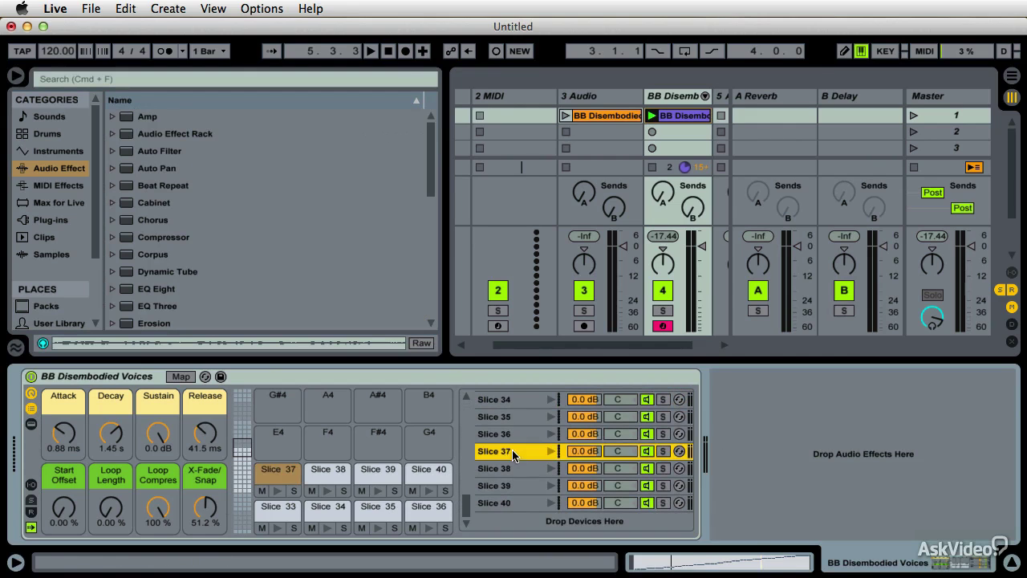
{"action": "left_click", "coordinate": [31, 423]}
{"action": "scroll", "coordinate": [800, 444], "scroll_direction": "right", "scroll_amount": 5}
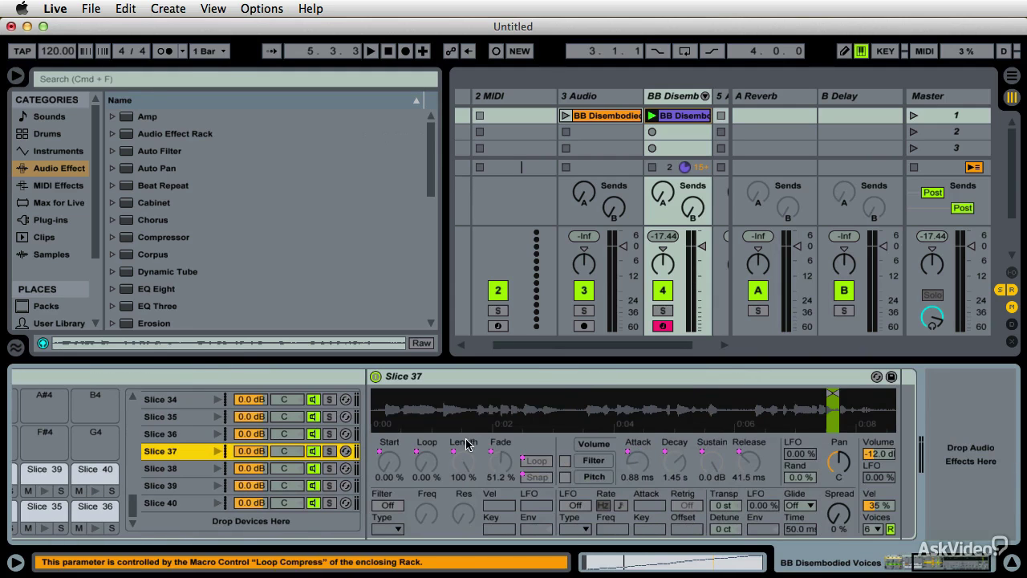
Step: Select Slice 32, zoom its waveform, trim its end earlier and audition it
{"action": "scroll", "coordinate": [425, 445], "scroll_direction": "left", "scroll_amount": 5}
{"action": "scroll", "coordinate": [385, 446], "scroll_direction": "up", "scroll_amount": 3}
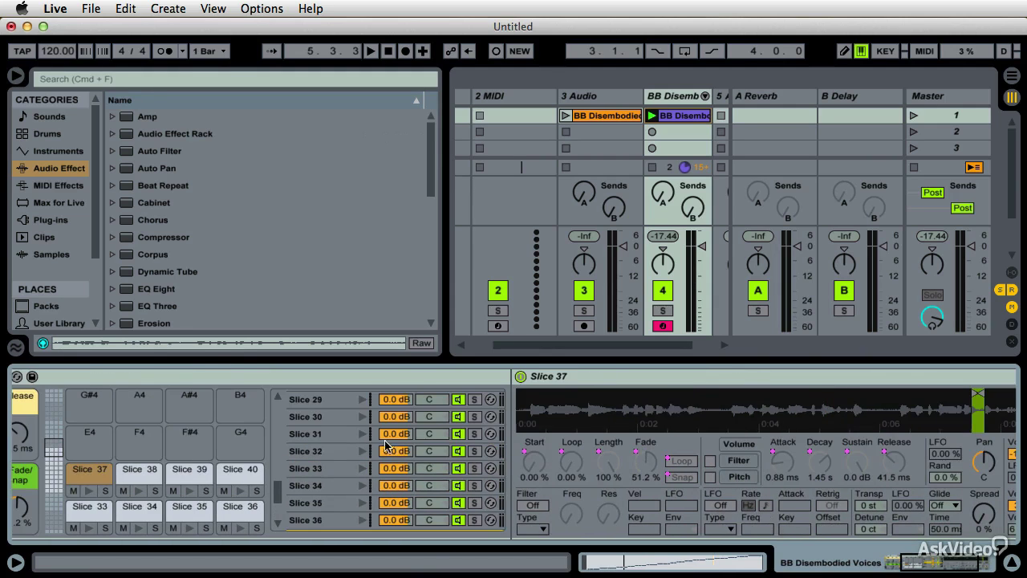
{"action": "left_click", "coordinate": [328, 452]}
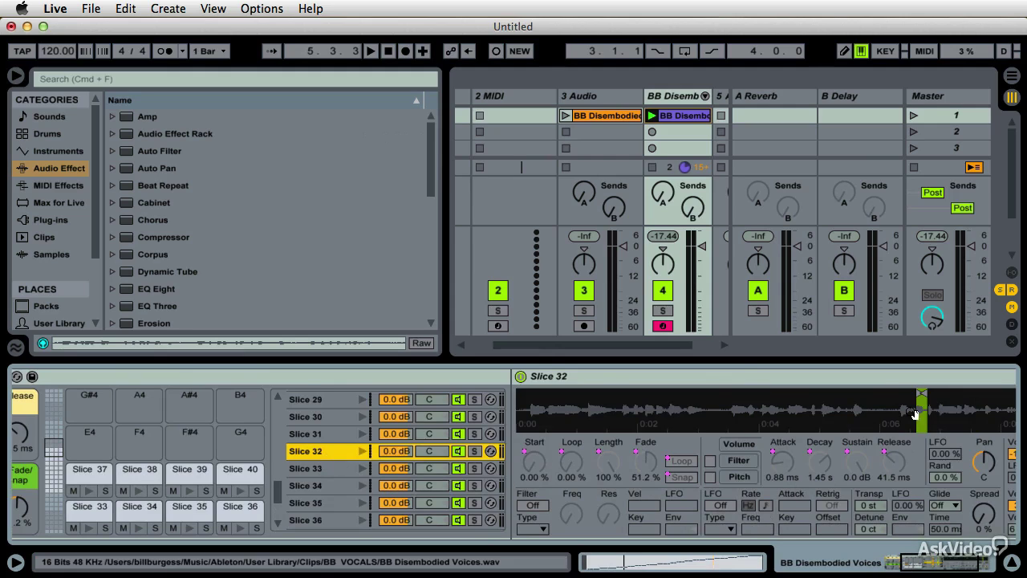
{"action": "left_click", "coordinate": [362, 452]}
{"action": "left_click_drag", "start_coordinate": [918, 395], "coordinate": [901, 400]}
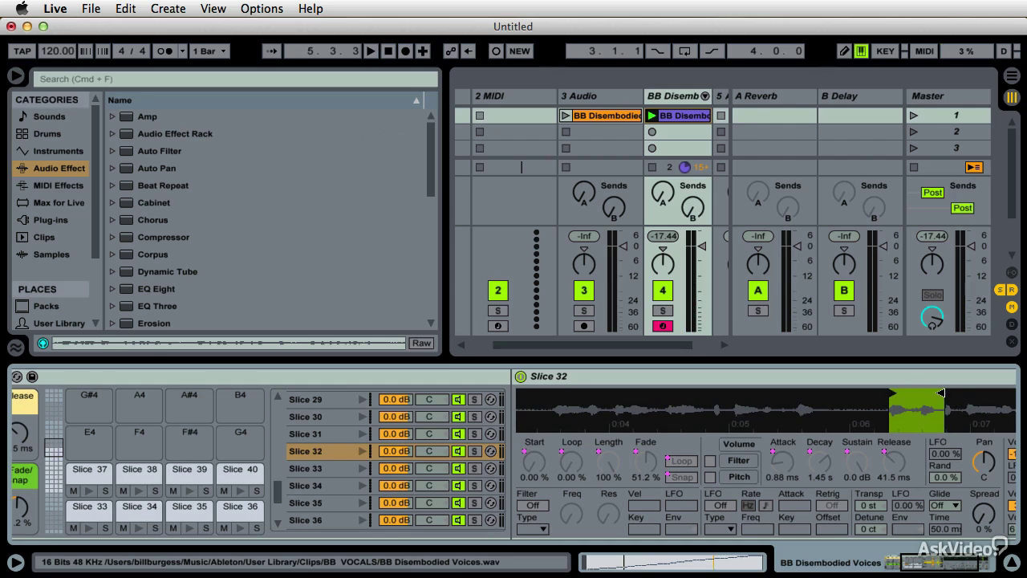
{"action": "left_click_drag", "start_coordinate": [940, 393], "coordinate": [934, 393]}
{"action": "left_click", "coordinate": [362, 452]}
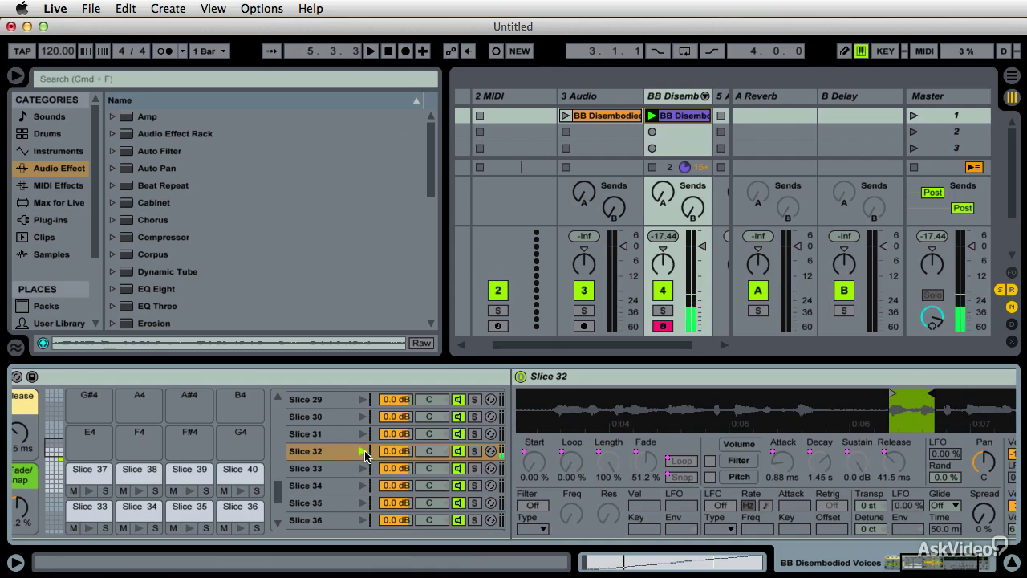
Step: Move the start of Slice 30 earlier and audition the extended slice
{"action": "left_click", "coordinate": [362, 434]}
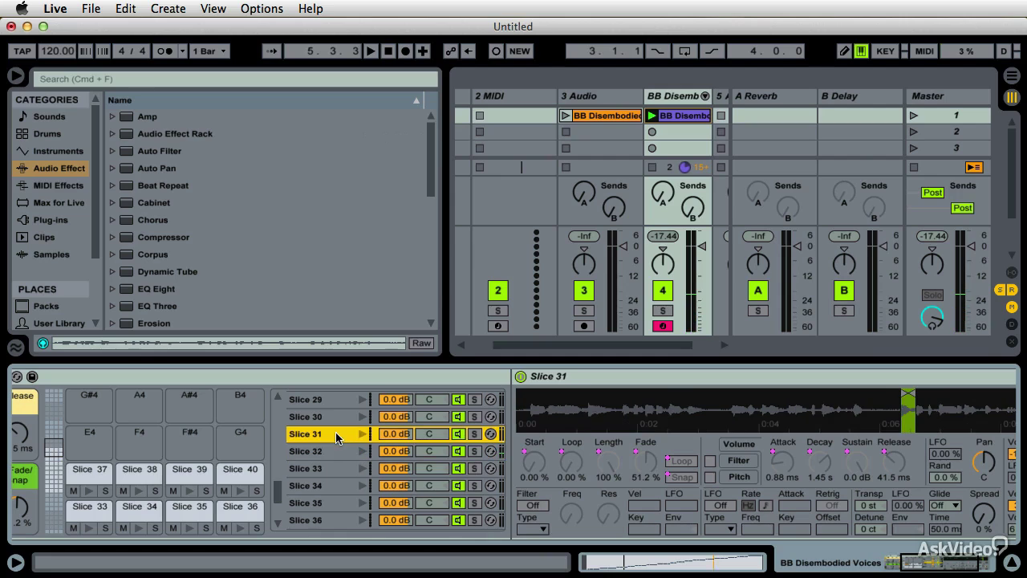
{"action": "left_click", "coordinate": [361, 417]}
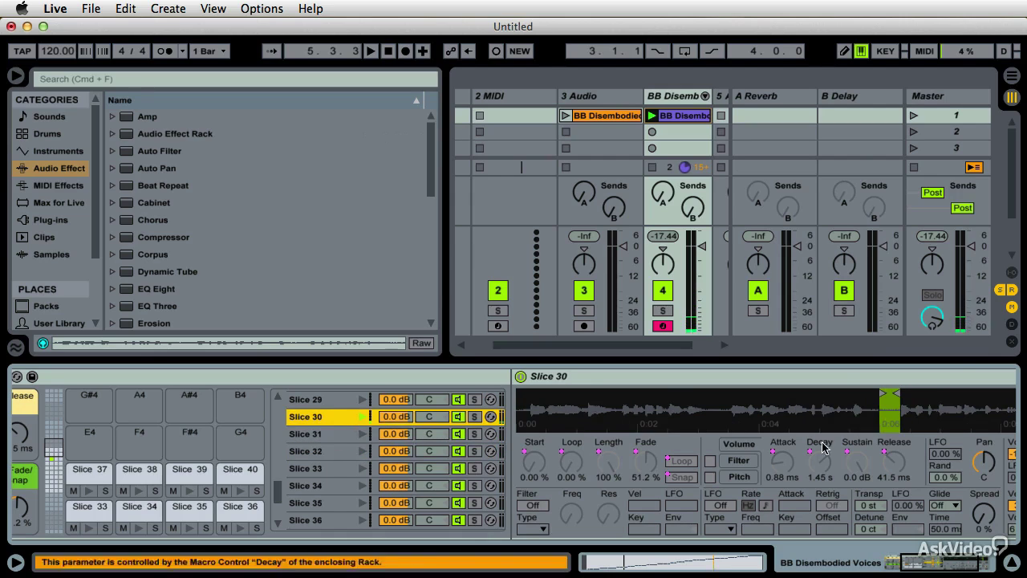
{"action": "left_click", "coordinate": [883, 391]}
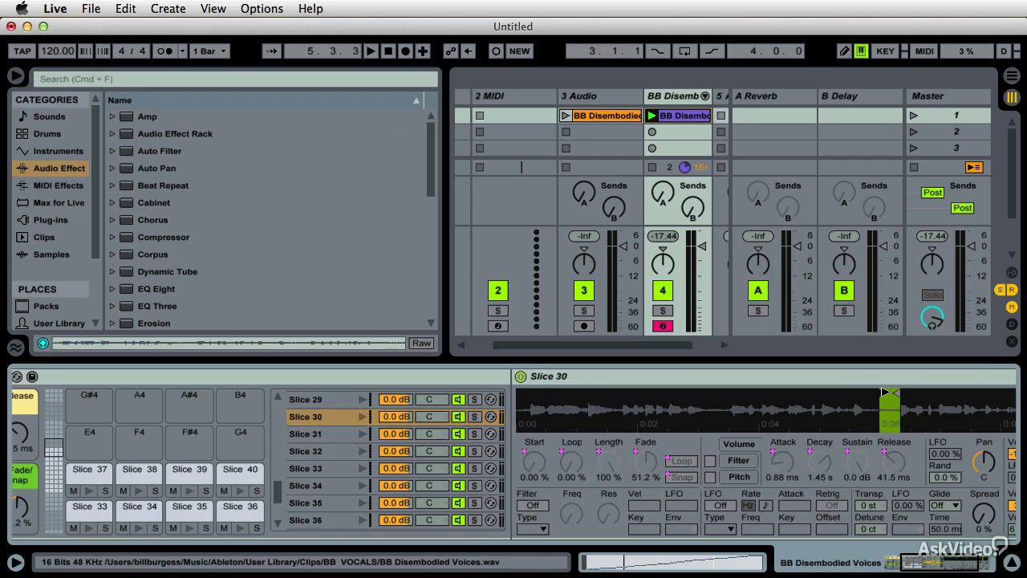
{"action": "left_click_drag", "start_coordinate": [883, 393], "coordinate": [857, 401]}
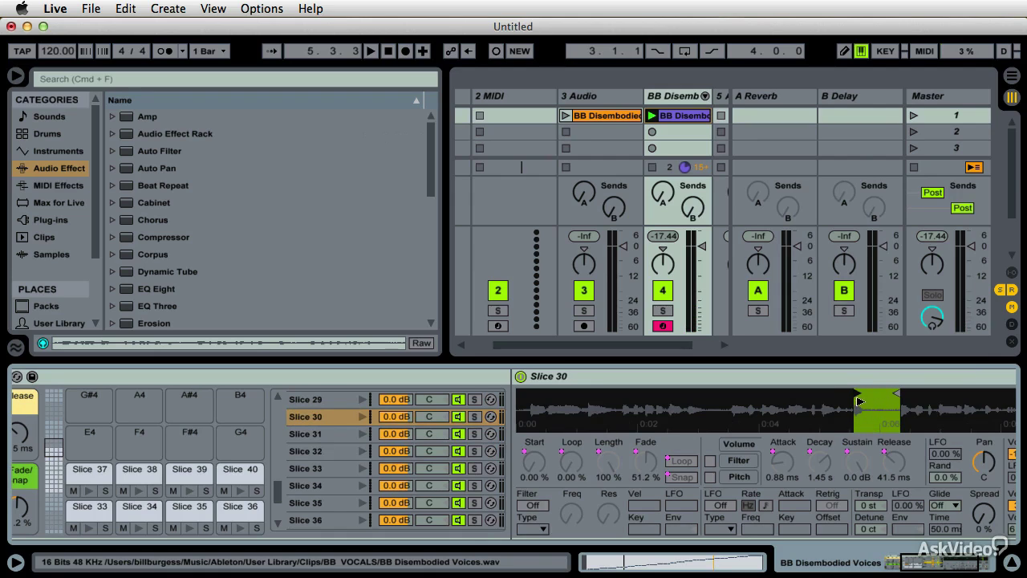
{"action": "left_click", "coordinate": [365, 418]}
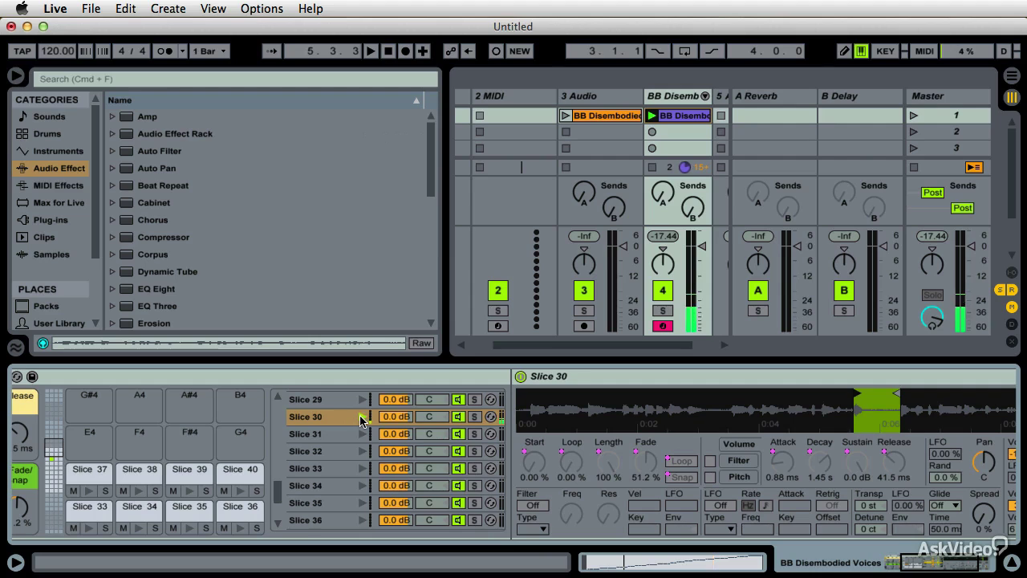
Step: Audition the chains for Slices 29, 28, 12 and 14
{"action": "left_click", "coordinate": [361, 399]}
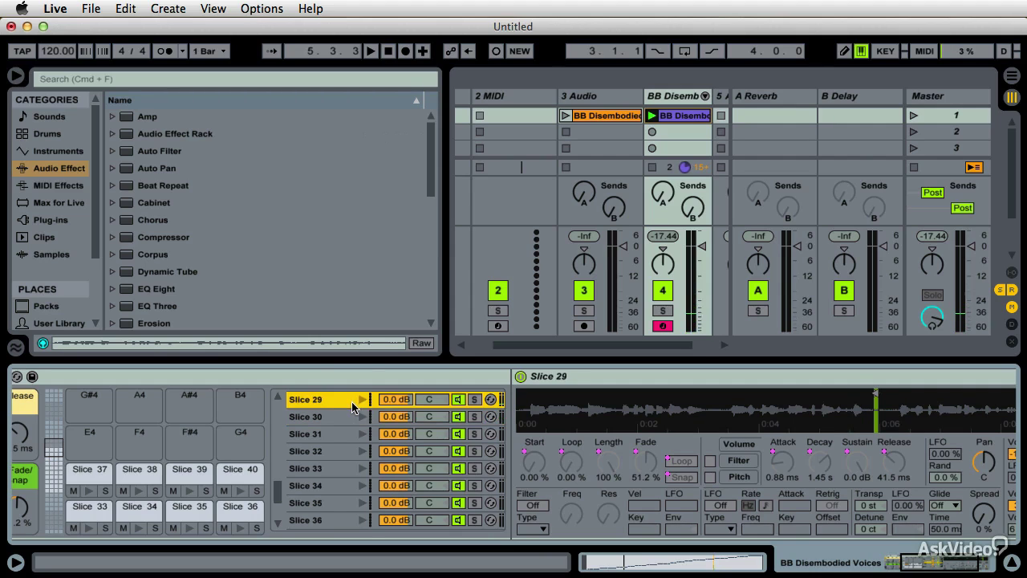
{"action": "left_click", "coordinate": [345, 414]}
{"action": "left_click", "coordinate": [344, 398]}
{"action": "scroll", "coordinate": [289, 418], "scroll_direction": "up", "scroll_amount": 6}
{"action": "left_click", "coordinate": [290, 418]}
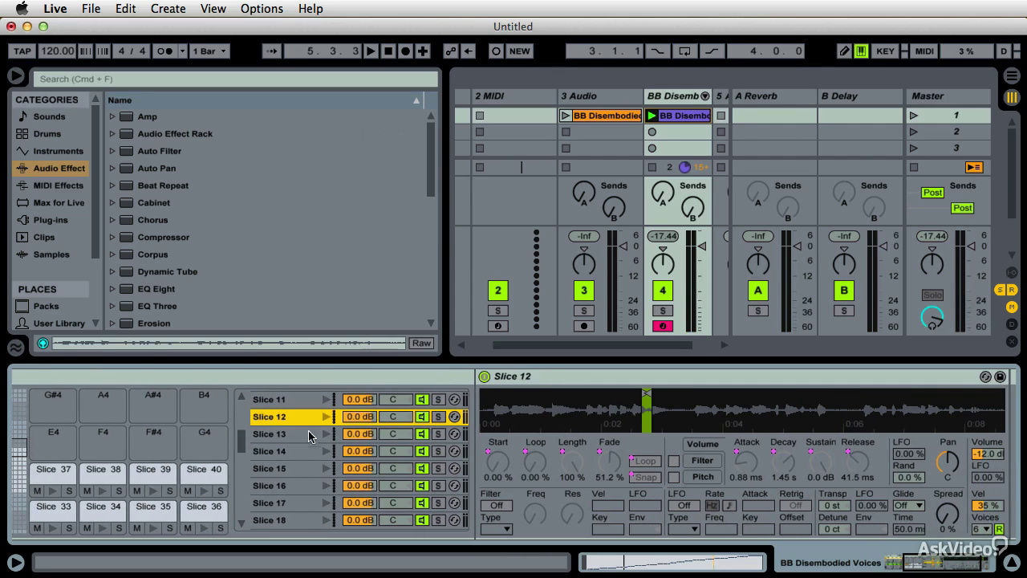
{"action": "left_click", "coordinate": [327, 418]}
{"action": "left_click", "coordinate": [295, 453]}
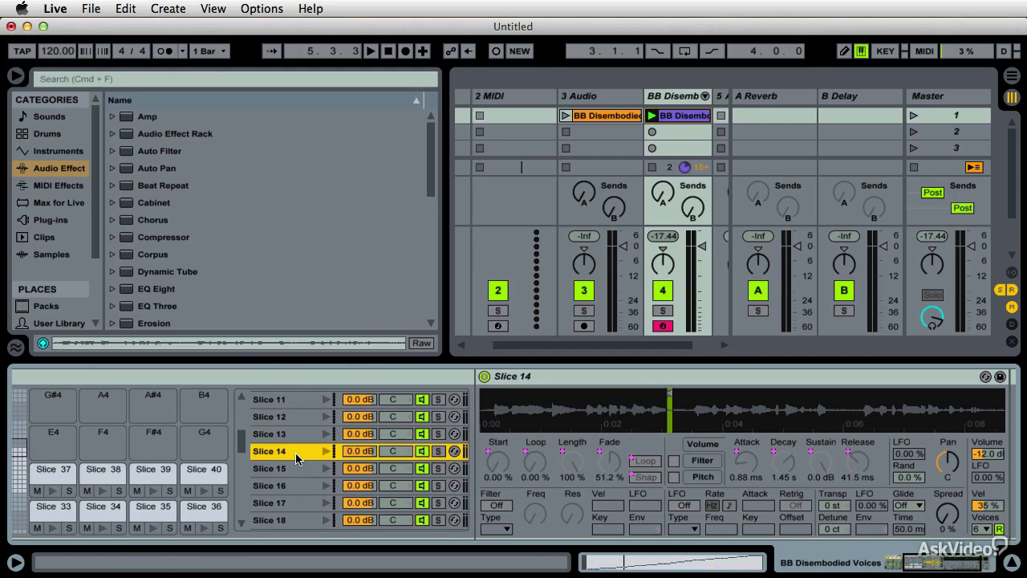
{"action": "scroll", "coordinate": [300, 425], "scroll_direction": "up", "scroll_amount": 4}
Step: Check Slices 2 and 3, then extend Slice 1's region further into the sample and audition it
{"action": "left_click", "coordinate": [312, 415]}
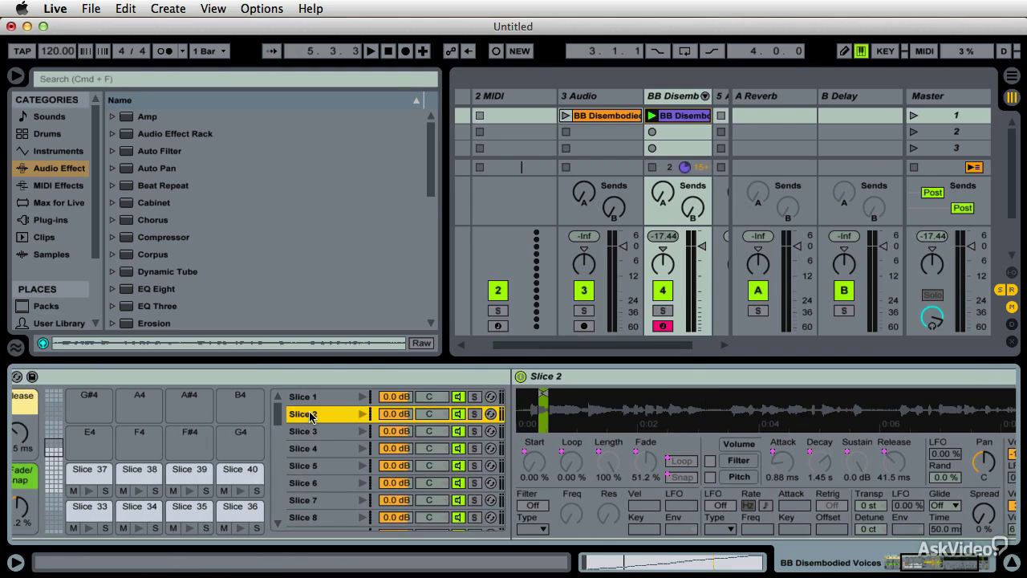
{"action": "left_click", "coordinate": [342, 432]}
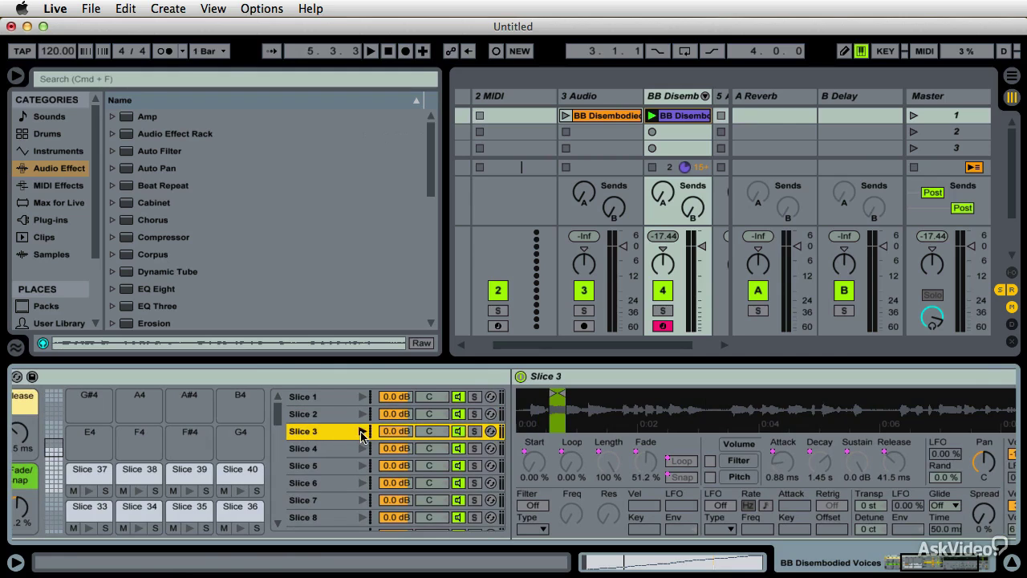
{"action": "left_click", "coordinate": [362, 432]}
{"action": "left_click", "coordinate": [363, 397]}
{"action": "left_click", "coordinate": [360, 396]}
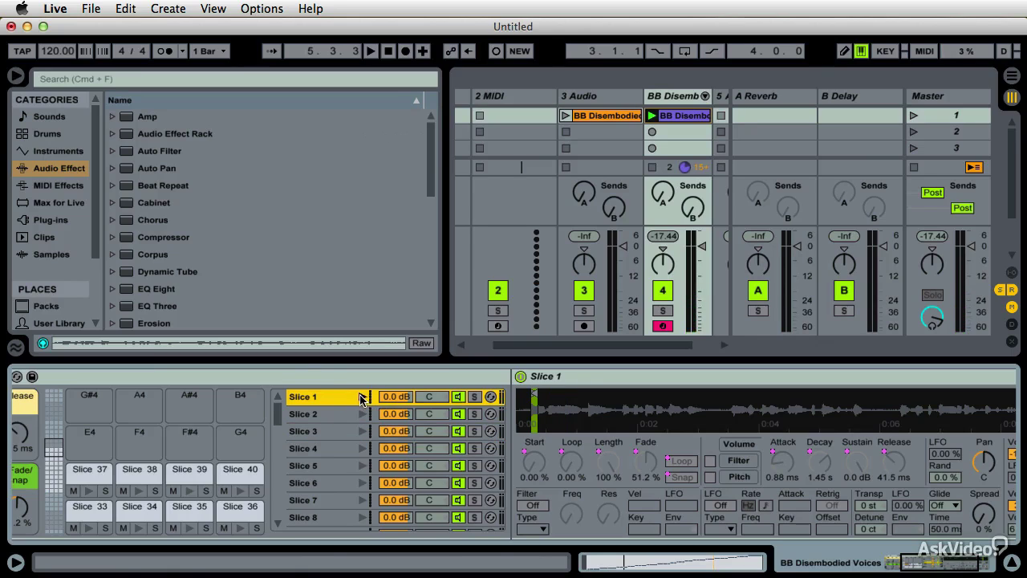
{"action": "left_click", "coordinate": [535, 393]}
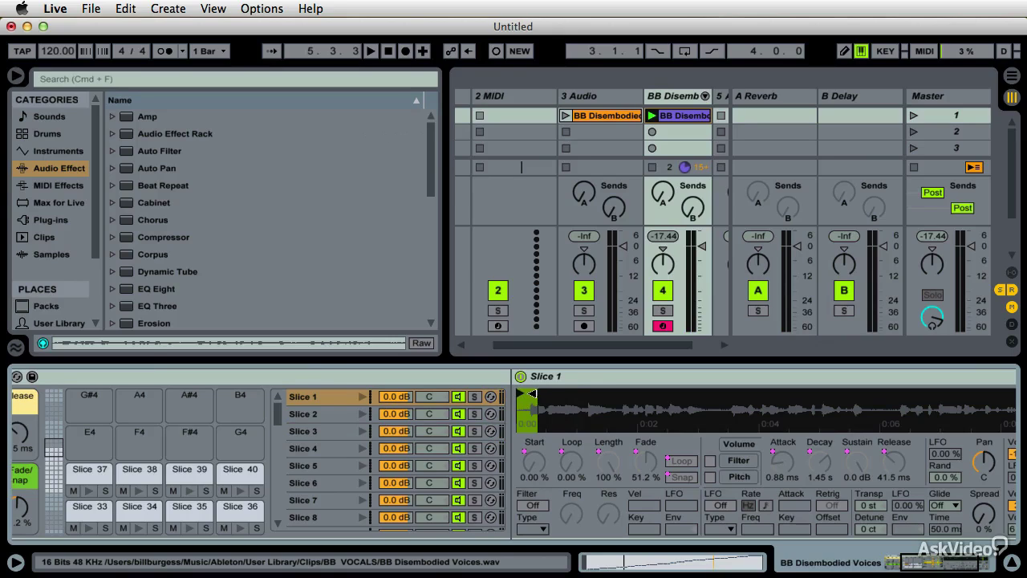
{"action": "left_click_drag", "start_coordinate": [549, 396], "coordinate": [579, 399]}
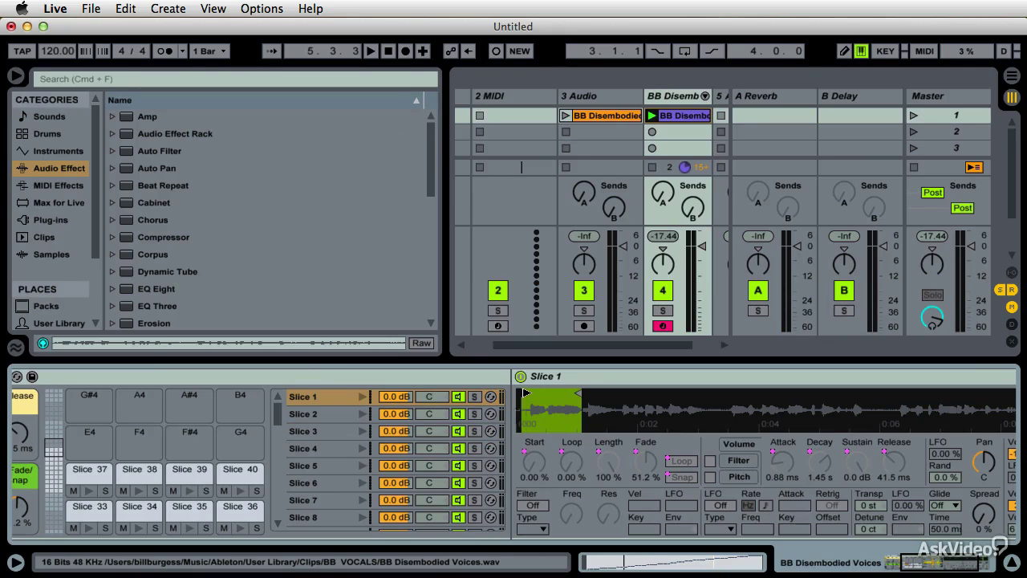
{"action": "left_click", "coordinate": [363, 399]}
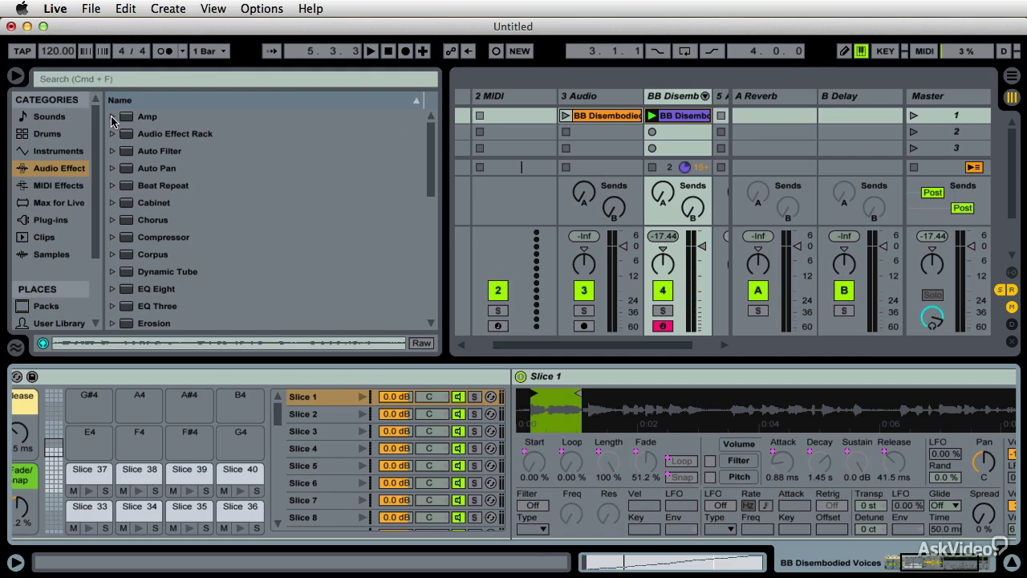
Step: Load the Auto Filter preset Cut-O-Move H onto Slice 1 and audition it
{"action": "key", "text": "Right"}
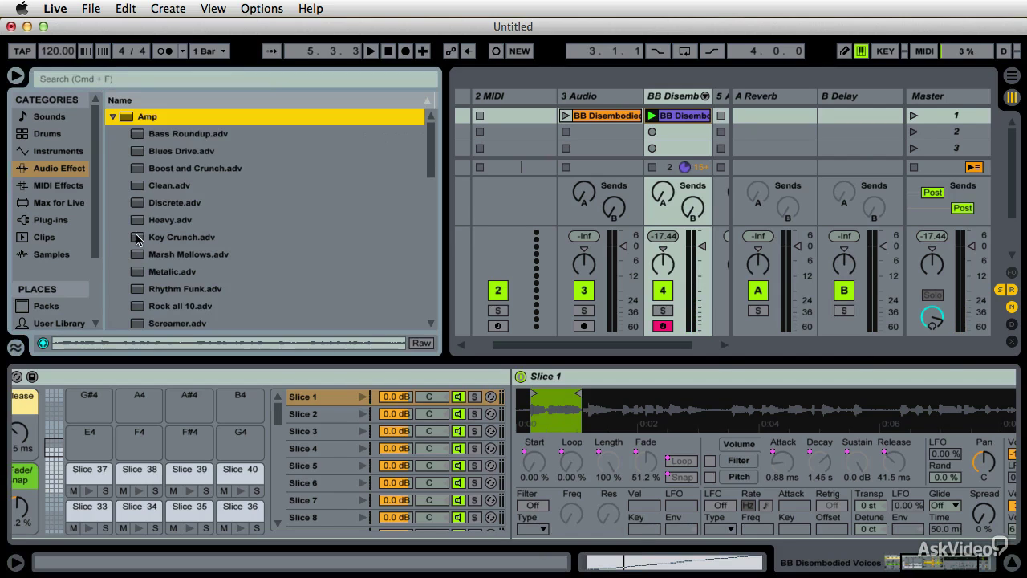
{"action": "left_click", "coordinate": [113, 117]}
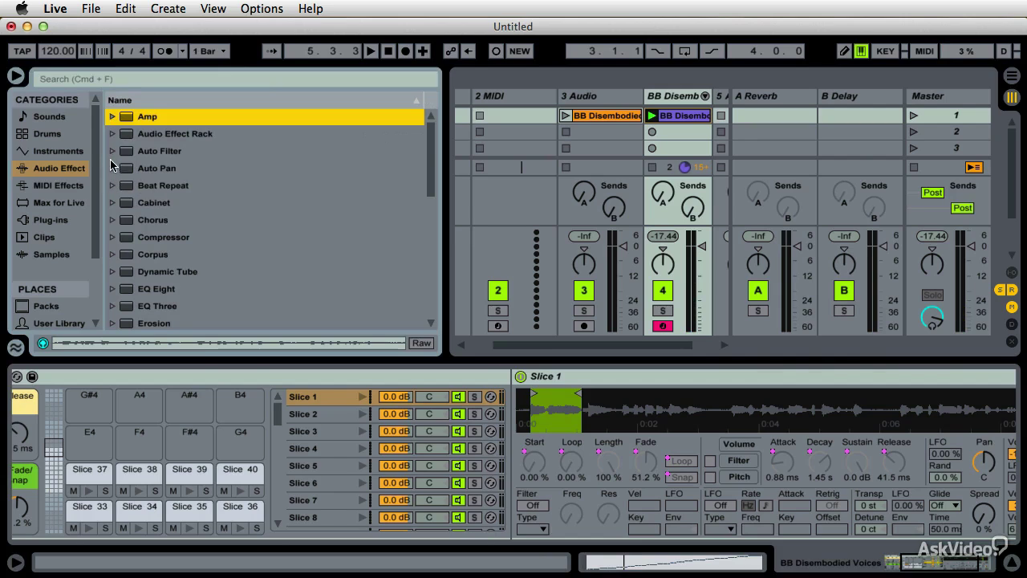
{"action": "left_click", "coordinate": [113, 151]}
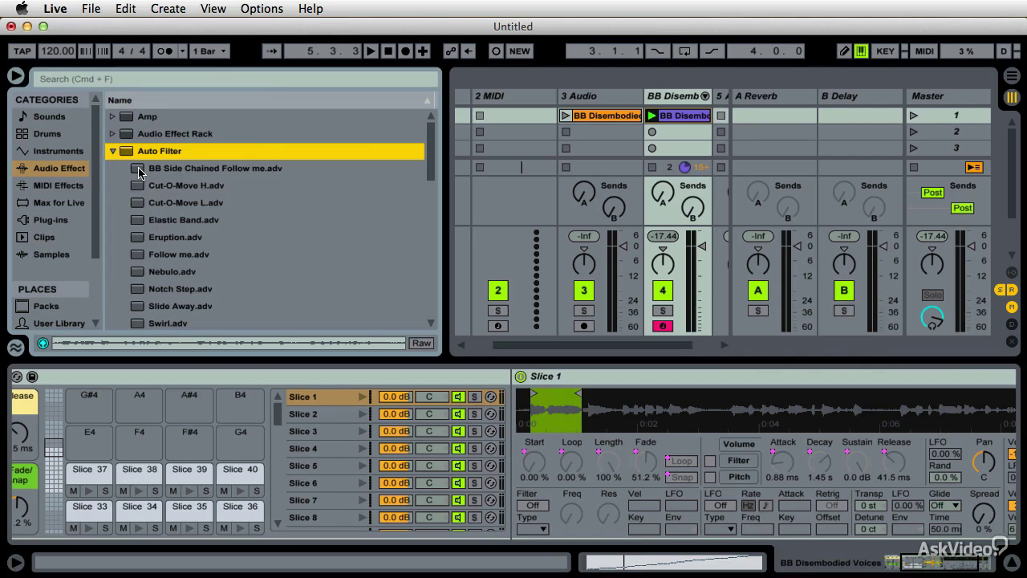
{"action": "left_click", "coordinate": [139, 170]}
{"action": "left_click", "coordinate": [141, 186]}
{"action": "left_click_drag", "start_coordinate": [508, 425], "coordinate": [361, 403]}
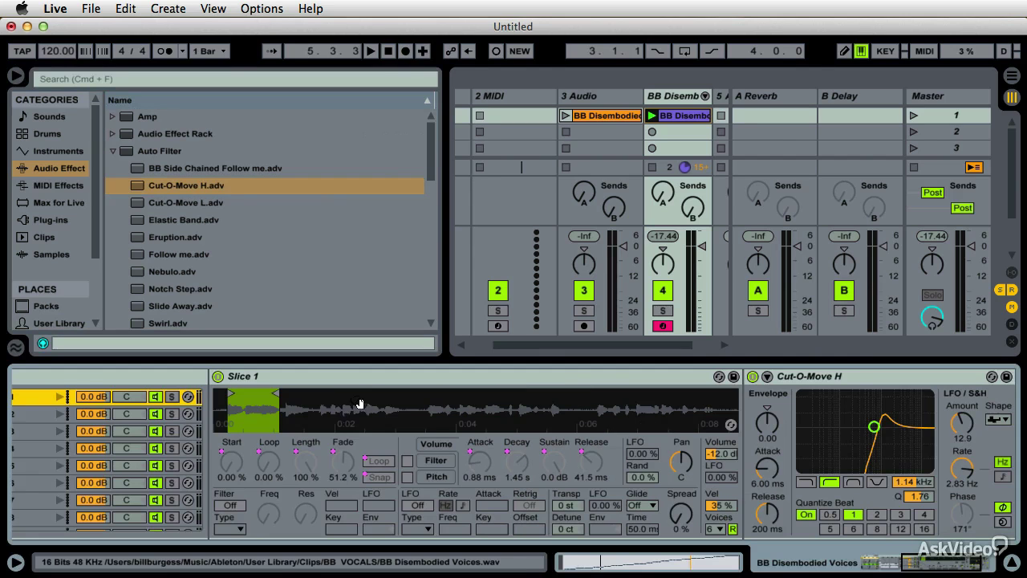
{"action": "key", "text": "w"}
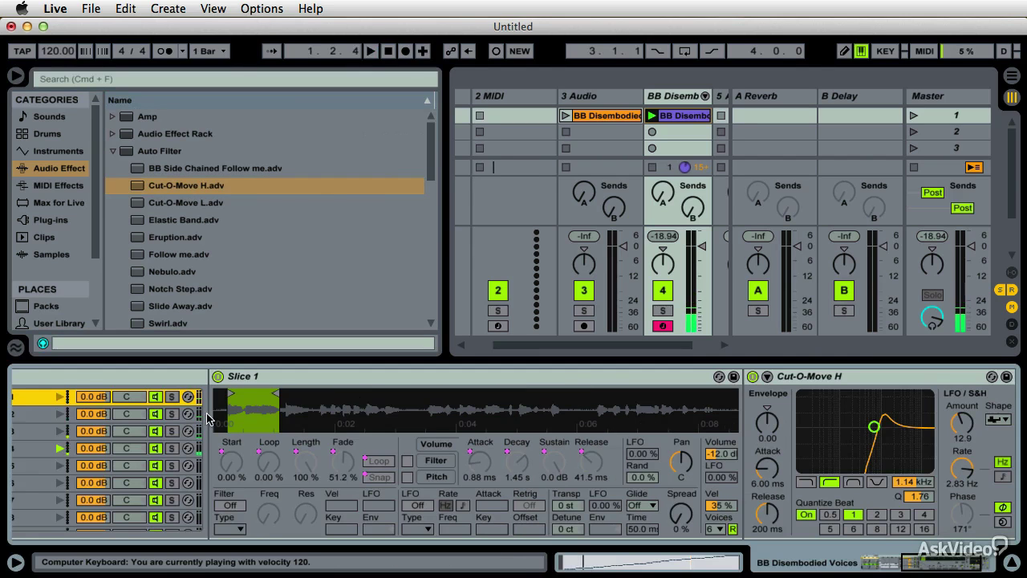
{"action": "scroll", "coordinate": [207, 417], "scroll_direction": "left", "scroll_amount": 6}
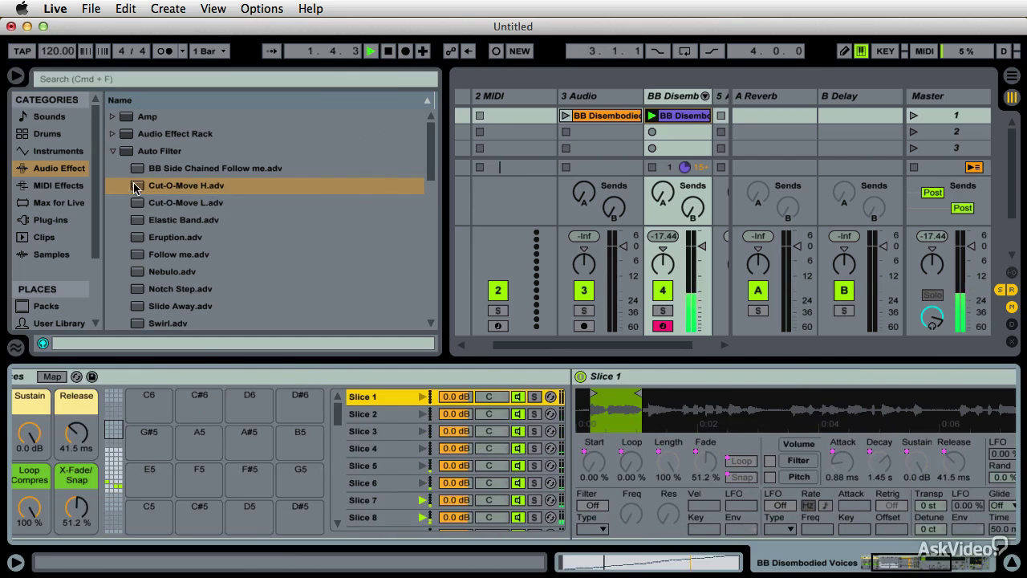
Step: Add Cut-O-Move L to Slice 4, Nebulo to Slice 6 and Swirl to Slice 7
{"action": "left_click_drag", "start_coordinate": [135, 205], "coordinate": [367, 453]}
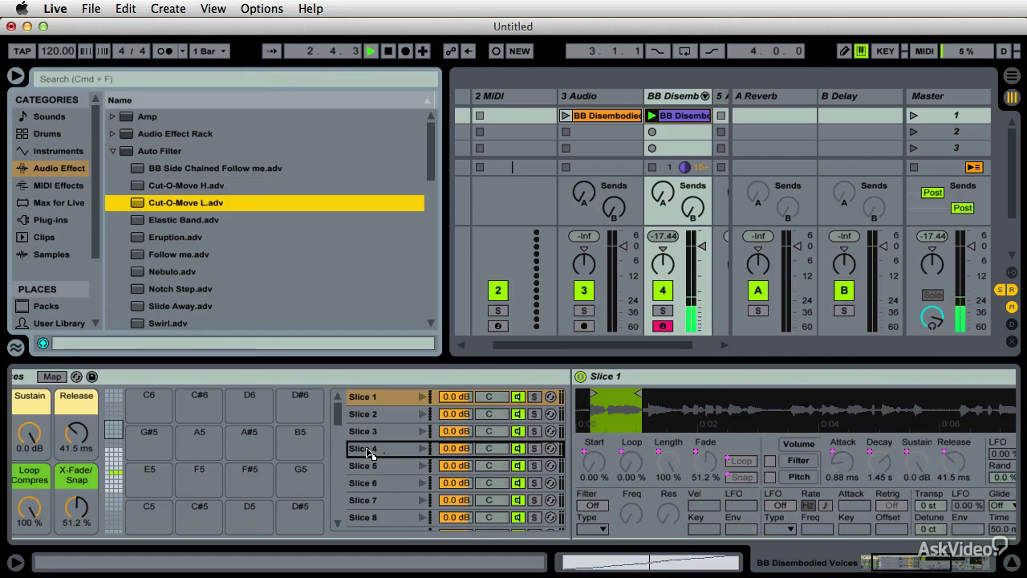
{"action": "left_click_drag", "start_coordinate": [143, 272], "coordinate": [368, 480]}
{"action": "scroll", "coordinate": [248, 299], "scroll_direction": "down", "scroll_amount": 3}
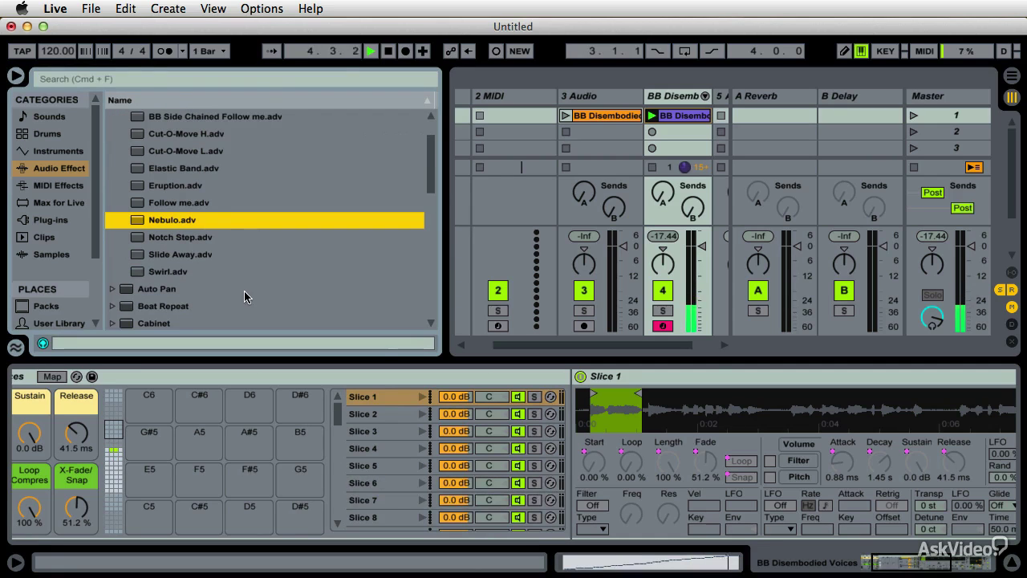
{"action": "left_click", "coordinate": [136, 274]}
{"action": "left_click_drag", "start_coordinate": [137, 274], "coordinate": [366, 499]}
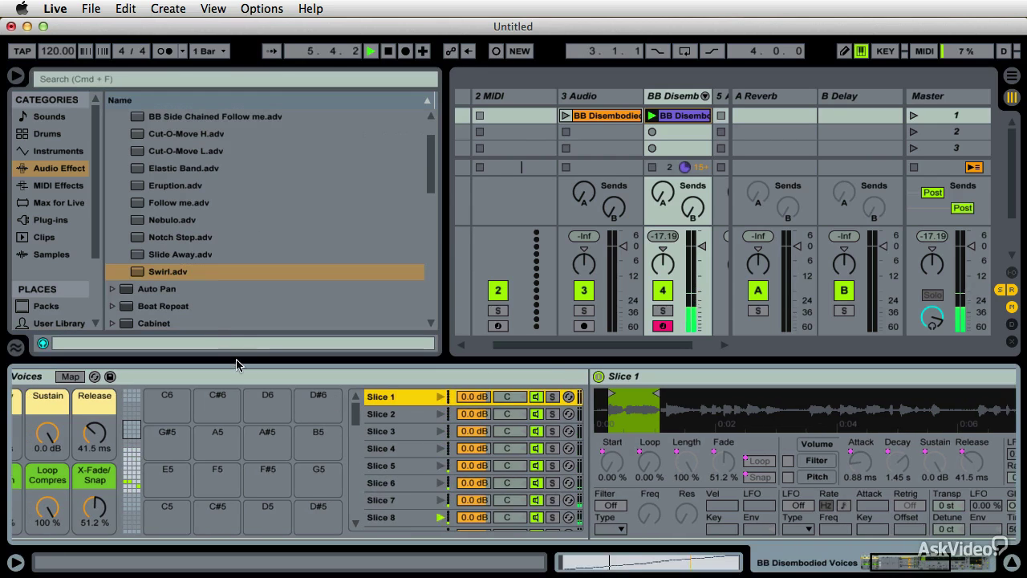
Step: Add the Auto Pan presets Sharing to Slice 9 and Slow & Steady to Slice 20
{"action": "left_click", "coordinate": [113, 288]}
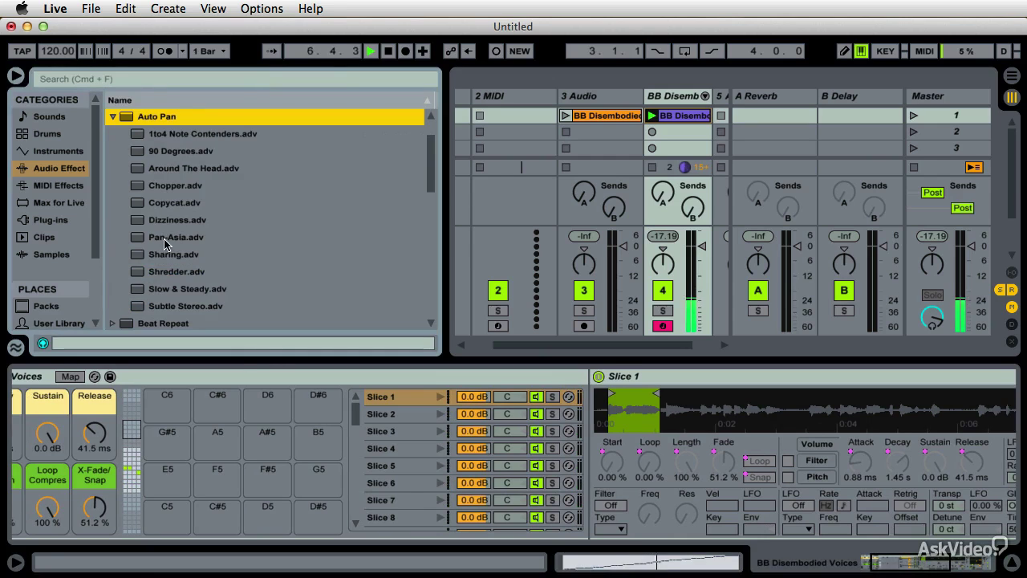
{"action": "left_click", "coordinate": [363, 456]}
{"action": "left_click_drag", "start_coordinate": [173, 257], "coordinate": [488, 482]}
{"action": "left_click_drag", "start_coordinate": [149, 293], "coordinate": [494, 521]}
{"action": "scroll", "coordinate": [134, 158], "scroll_direction": "up", "scroll_amount": 1}
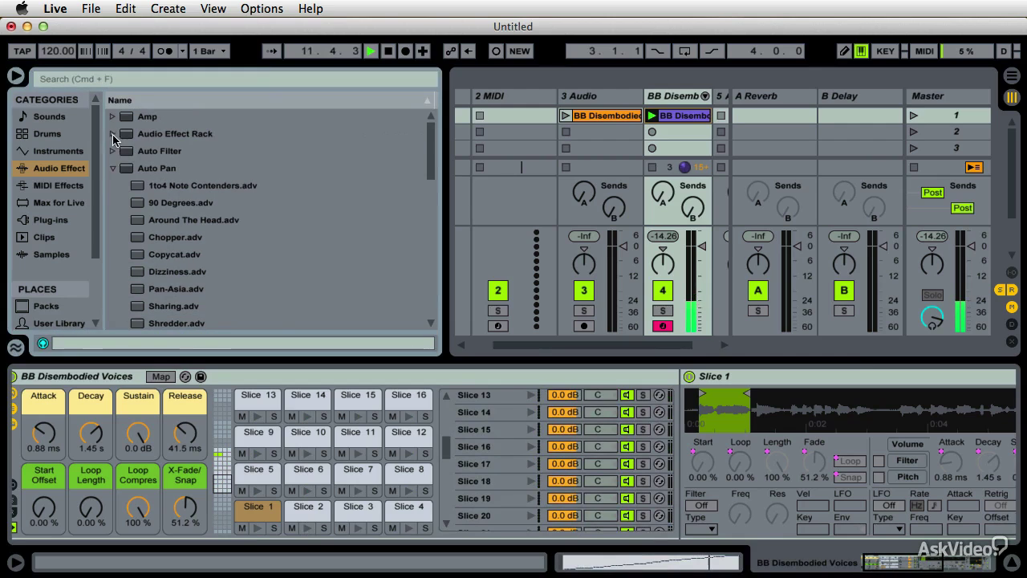
Step: Add Basic Twin Tremolo Guitar to Slice 18 and Corpus Loop Hollow to the Slice 14 pad
{"action": "left_click", "coordinate": [113, 134]}
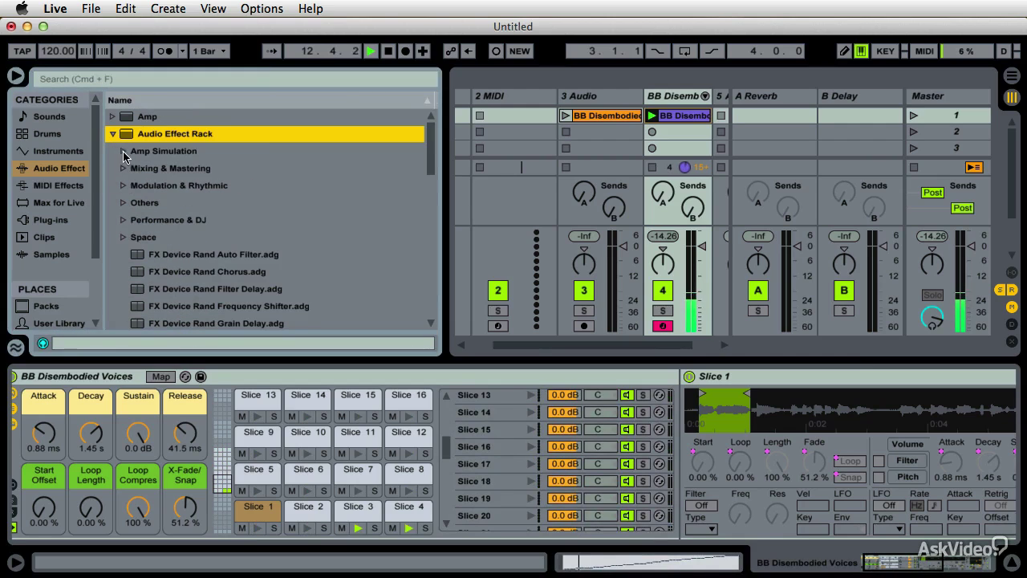
{"action": "left_click", "coordinate": [123, 152]}
{"action": "left_click_drag", "start_coordinate": [224, 185], "coordinate": [478, 480]}
{"action": "scroll", "coordinate": [224, 272], "scroll_direction": "down", "scroll_amount": 5}
{"action": "scroll", "coordinate": [153, 258], "scroll_direction": "up", "scroll_amount": 2}
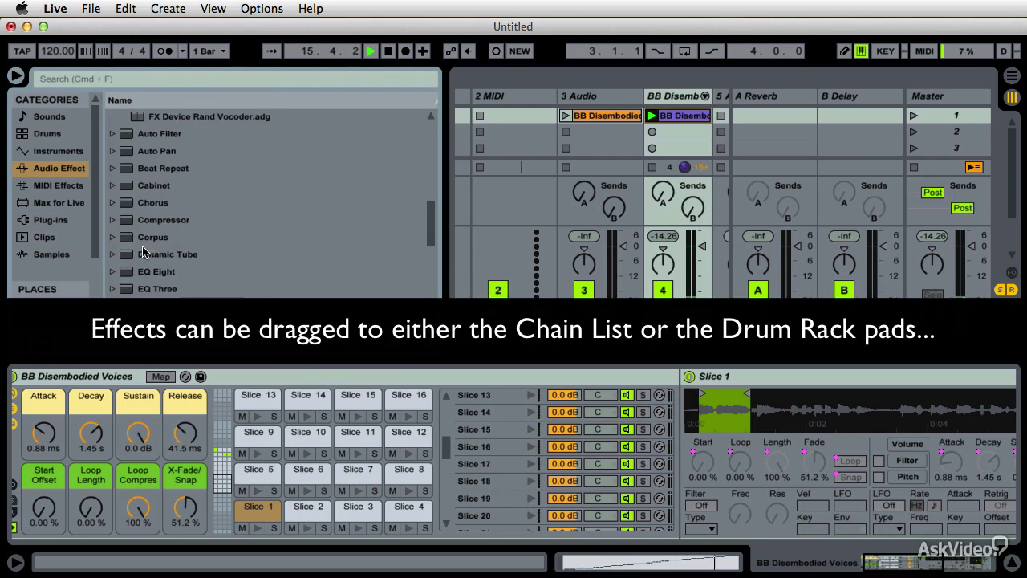
{"action": "left_click", "coordinate": [114, 238]}
{"action": "left_click_drag", "start_coordinate": [149, 257], "coordinate": [311, 402]}
{"action": "scroll", "coordinate": [265, 200], "scroll_direction": "down", "scroll_amount": 15}
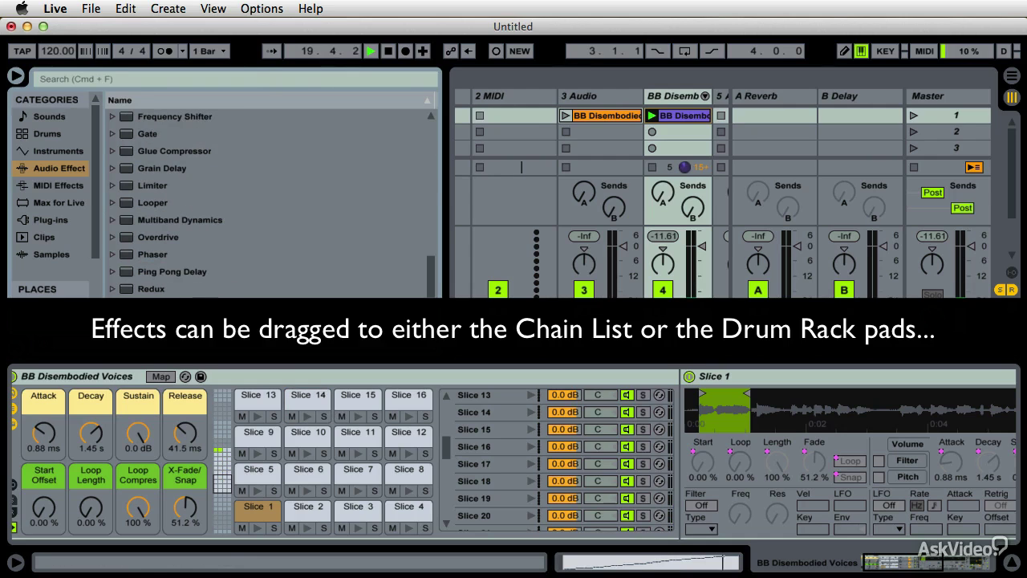
Step: Add the Redux preset Kaputt to the Slice 38 pad
{"action": "left_click", "coordinate": [122, 288]}
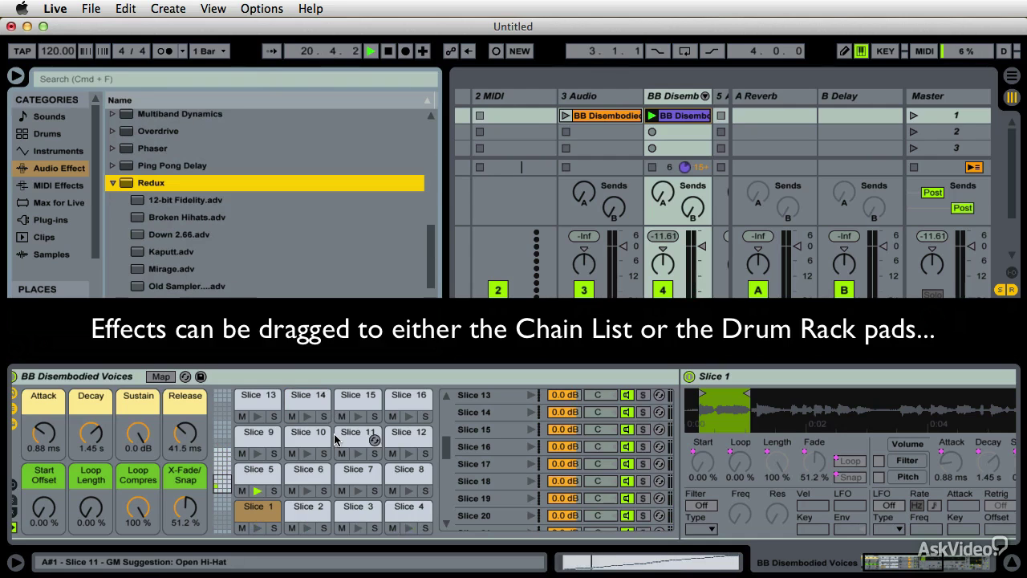
{"action": "scroll", "coordinate": [339, 431], "scroll_direction": "up", "scroll_amount": 8}
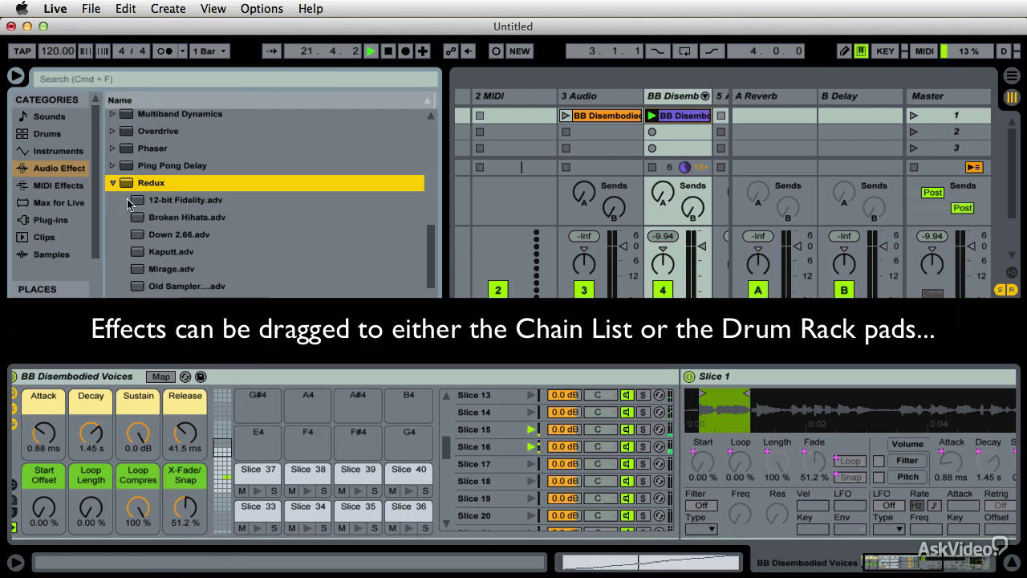
{"action": "left_click", "coordinate": [140, 253]}
{"action": "left_click_drag", "start_coordinate": [139, 254], "coordinate": [306, 477]}
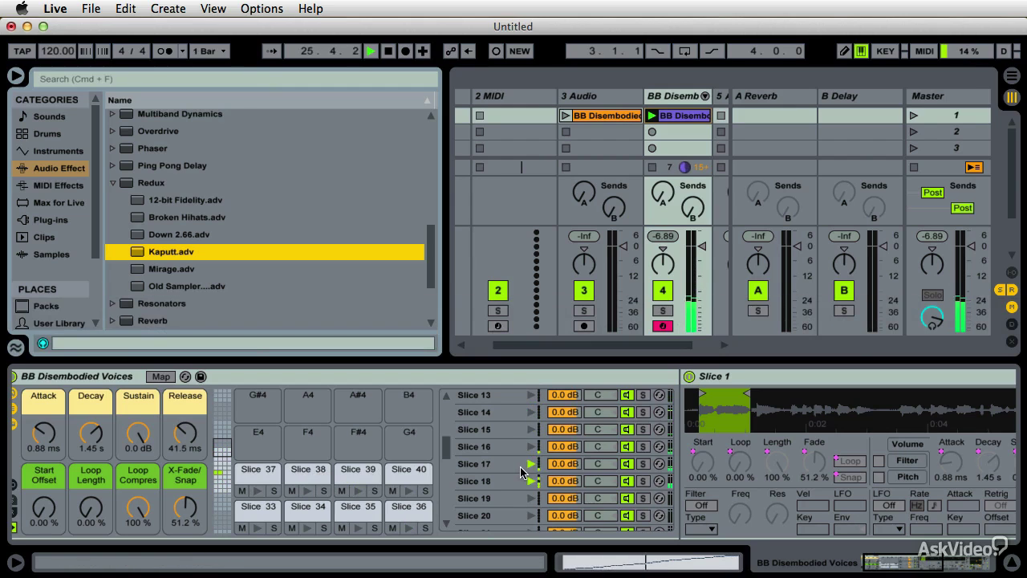
{"action": "scroll", "coordinate": [520, 466], "scroll_direction": "right", "scroll_amount": 5}
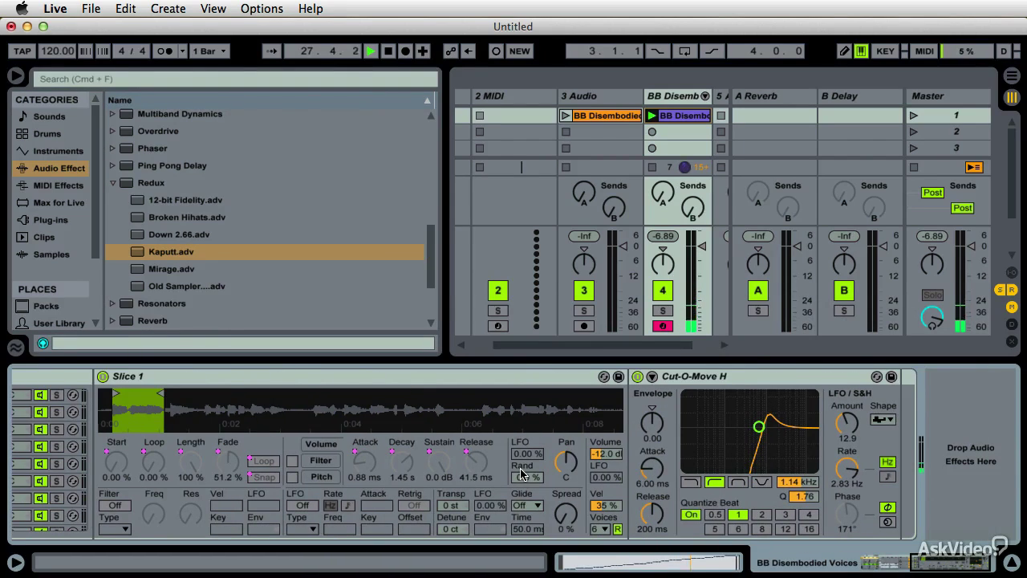
{"action": "scroll", "coordinate": [505, 475], "scroll_direction": "left", "scroll_amount": 5}
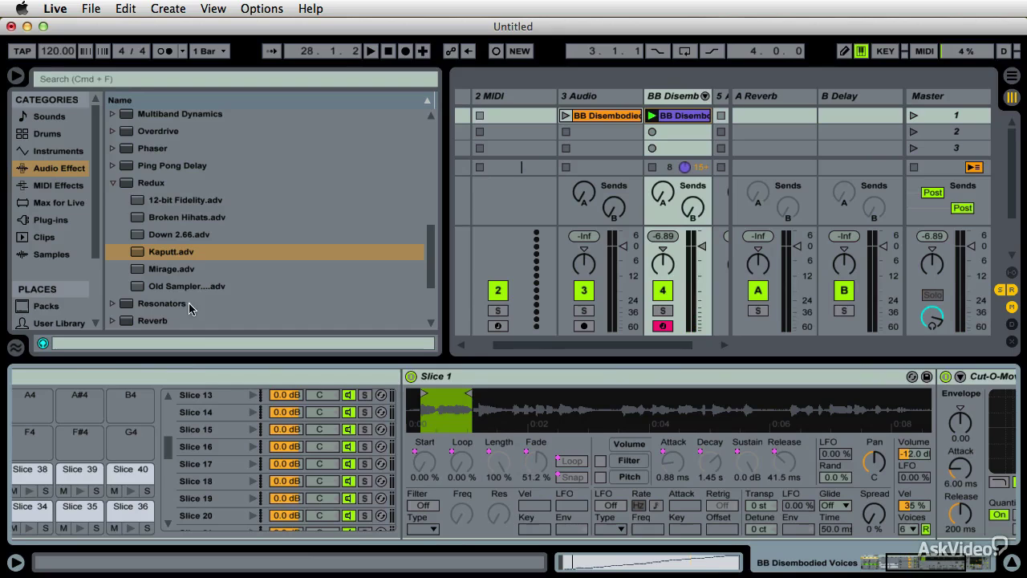
{"action": "scroll", "coordinate": [239, 504], "scroll_direction": "down", "scroll_amount": 10}
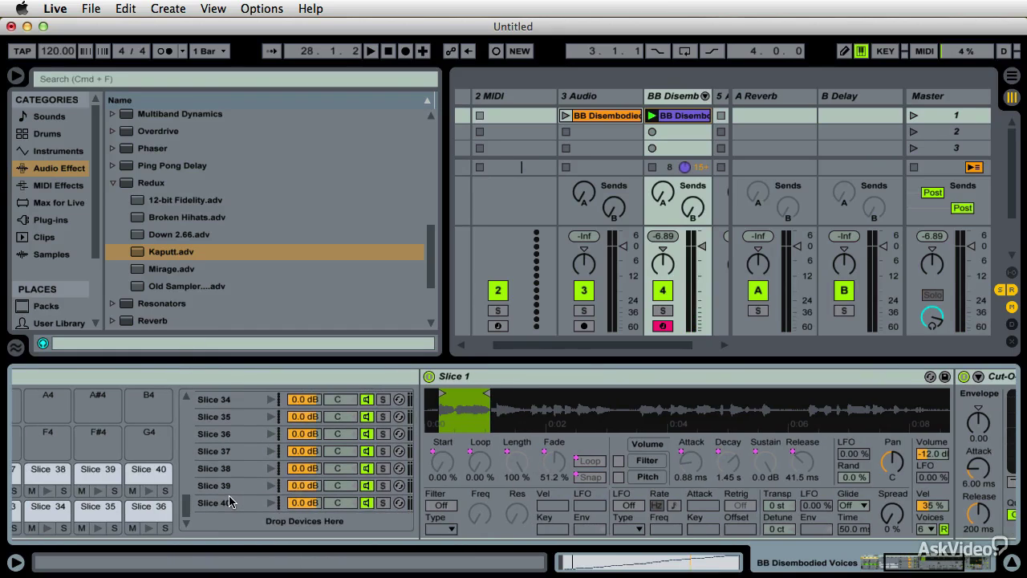
Step: Show Slice 38's chain and switch off its Kaputt effect
{"action": "left_click", "coordinate": [197, 503]}
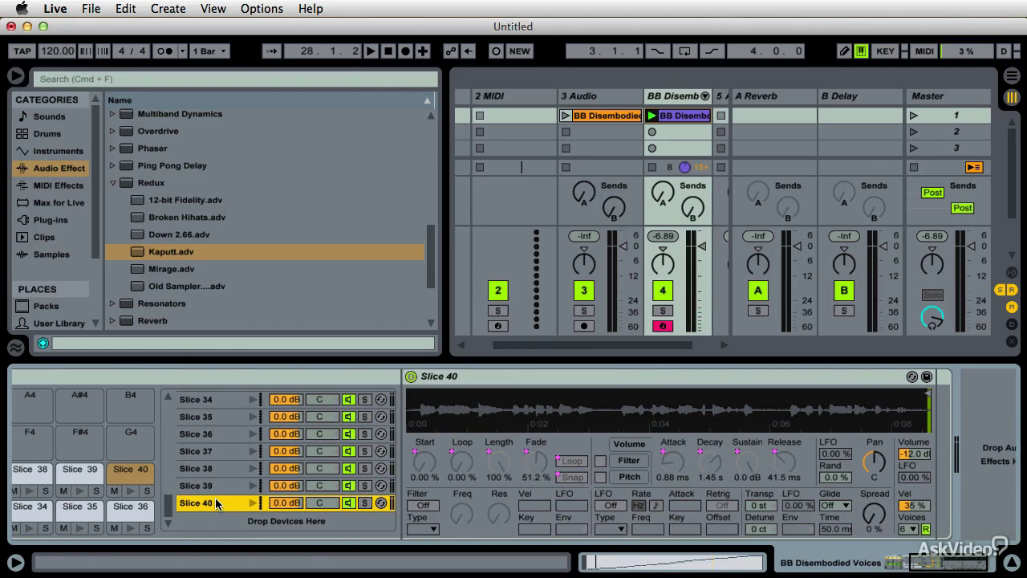
{"action": "left_click", "coordinate": [198, 486]}
{"action": "left_click", "coordinate": [226, 469]}
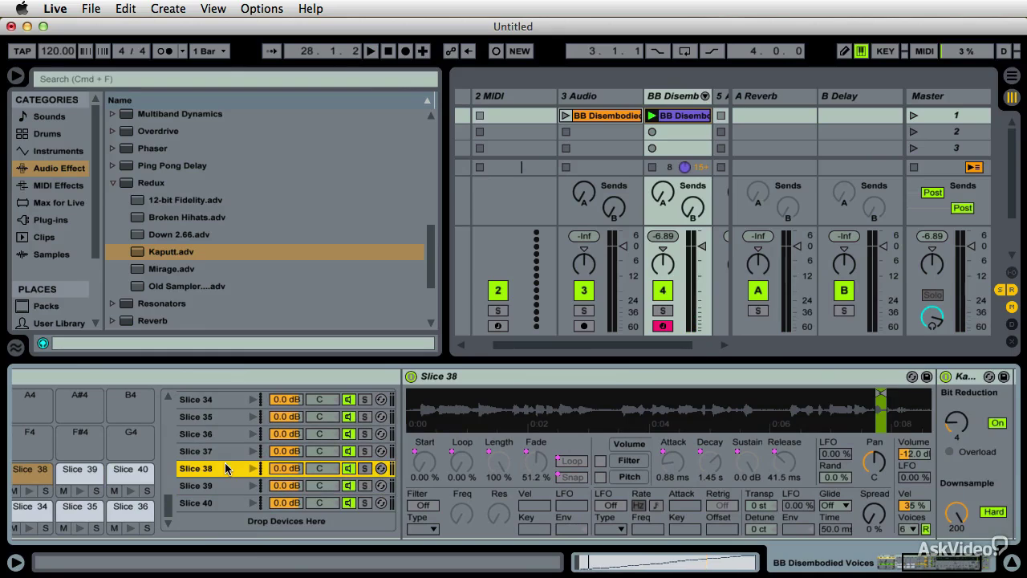
{"action": "left_click", "coordinate": [946, 377]}
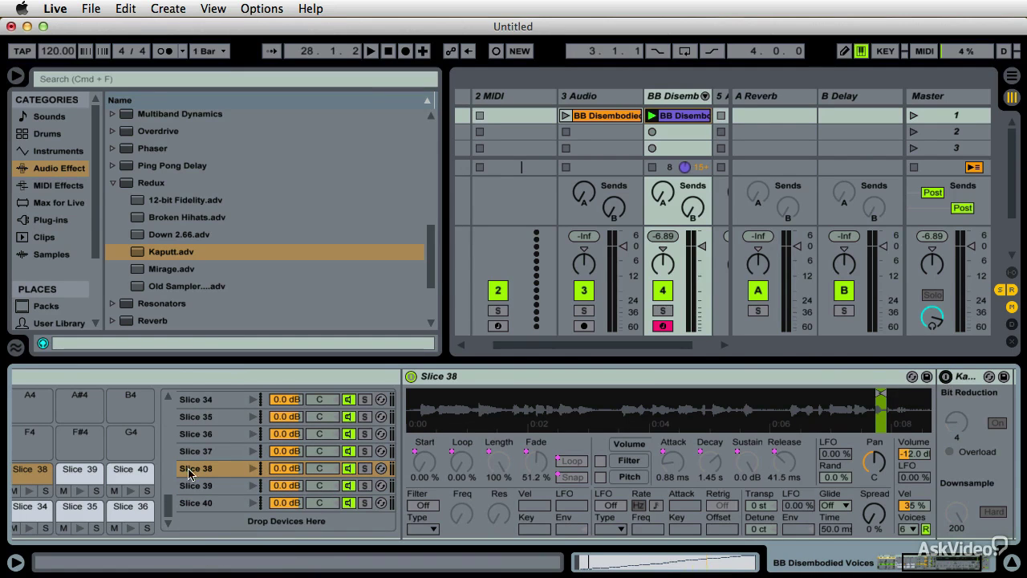
{"action": "left_click", "coordinate": [347, 453]}
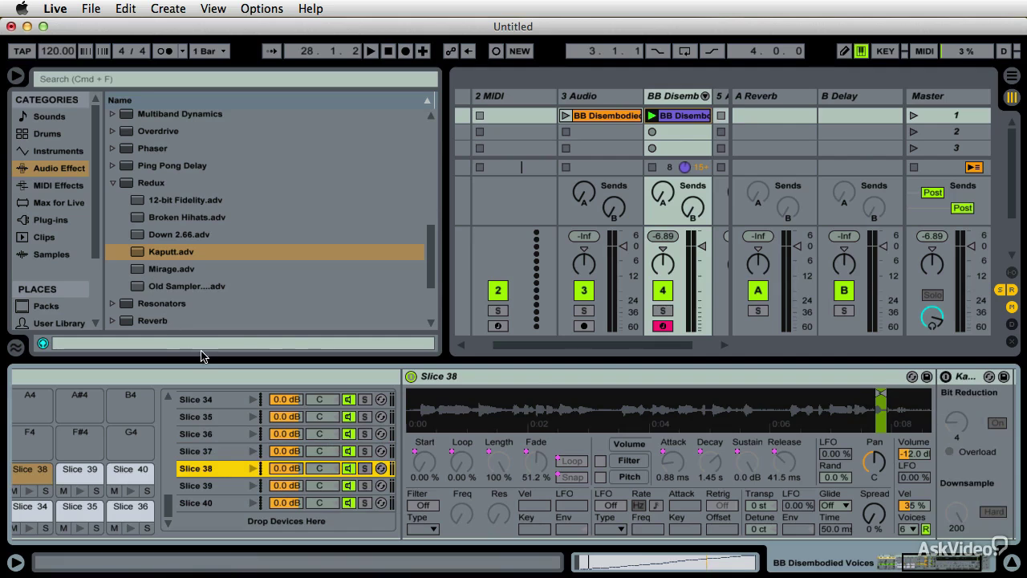
Step: Show Slice 36's chain and restart playback
{"action": "left_click", "coordinate": [115, 183]}
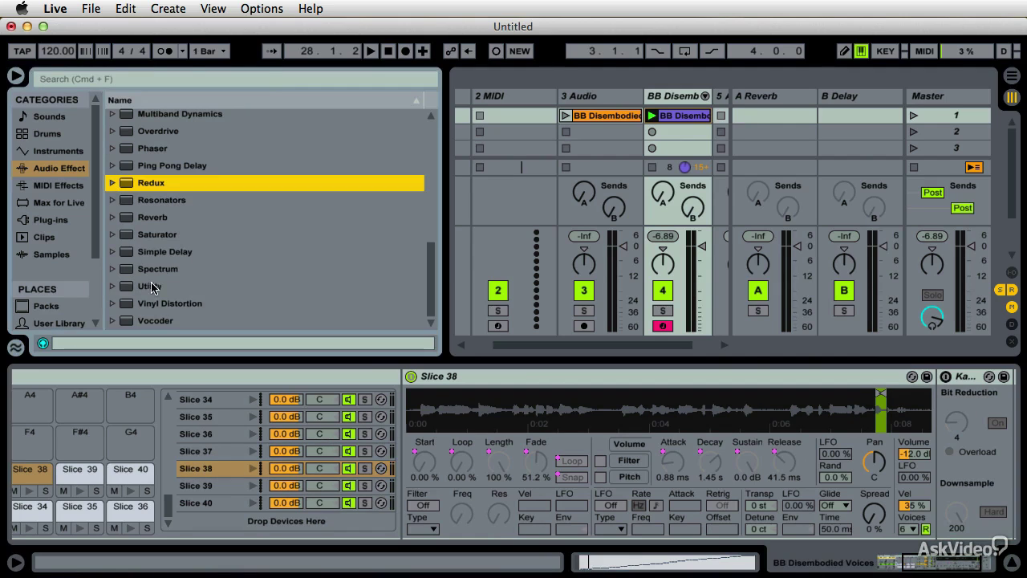
{"action": "scroll", "coordinate": [266, 285], "scroll_direction": "up", "scroll_amount": 5}
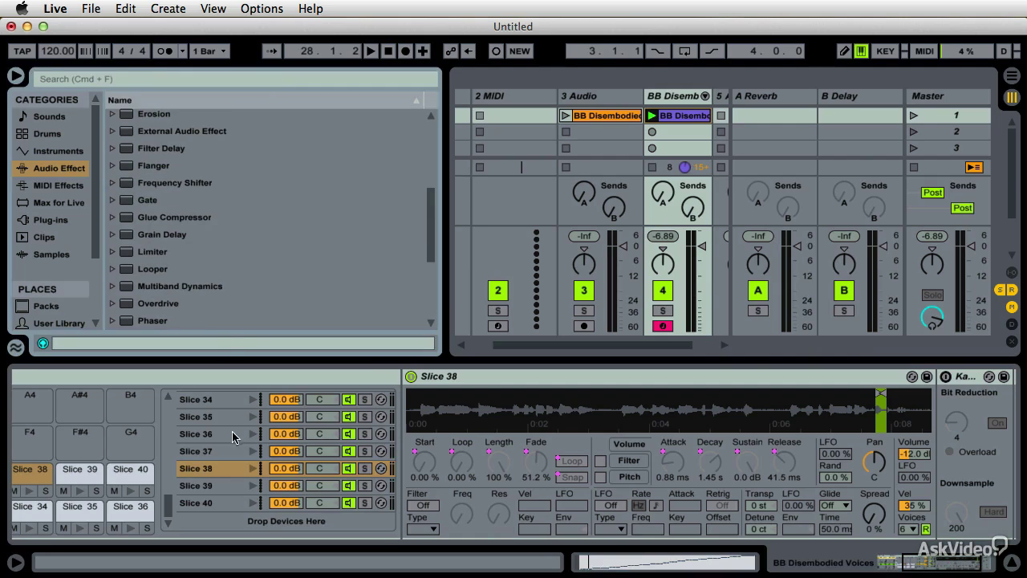
{"action": "left_click", "coordinate": [289, 438]}
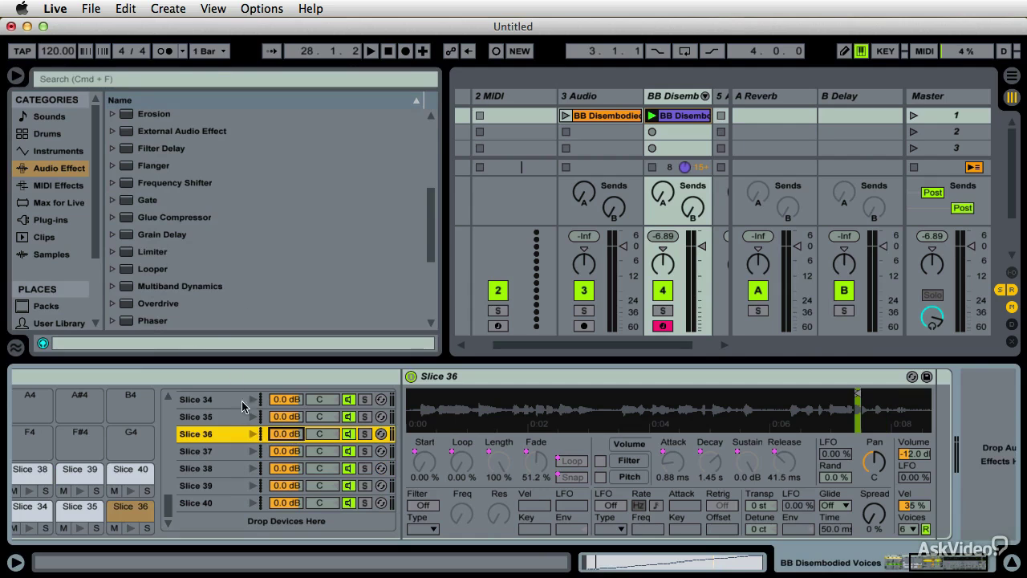
{"action": "key", "text": "space"}
{"action": "key", "text": "space"}
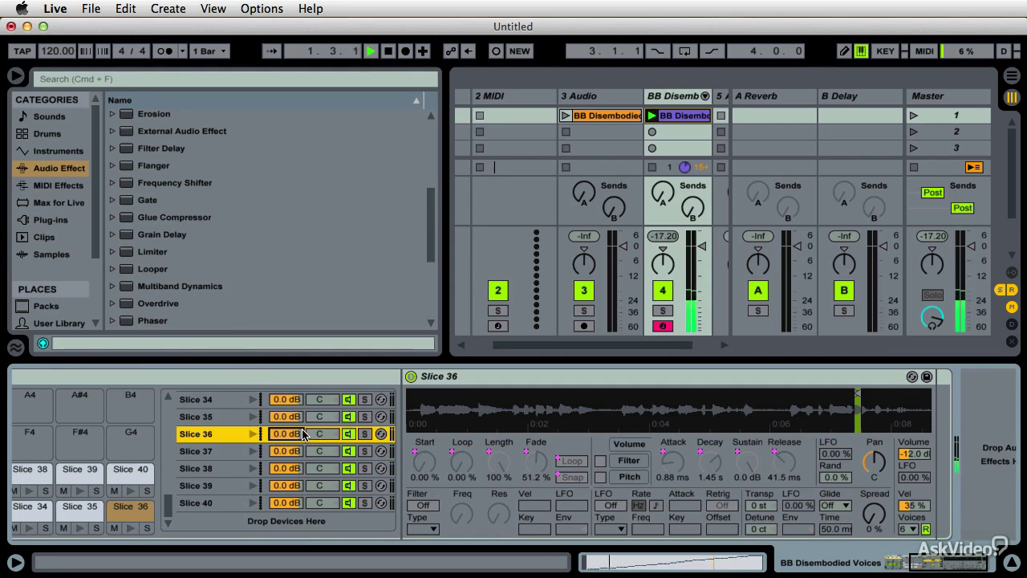
{"action": "scroll", "coordinate": [238, 414], "scroll_direction": "left", "scroll_amount": 3}
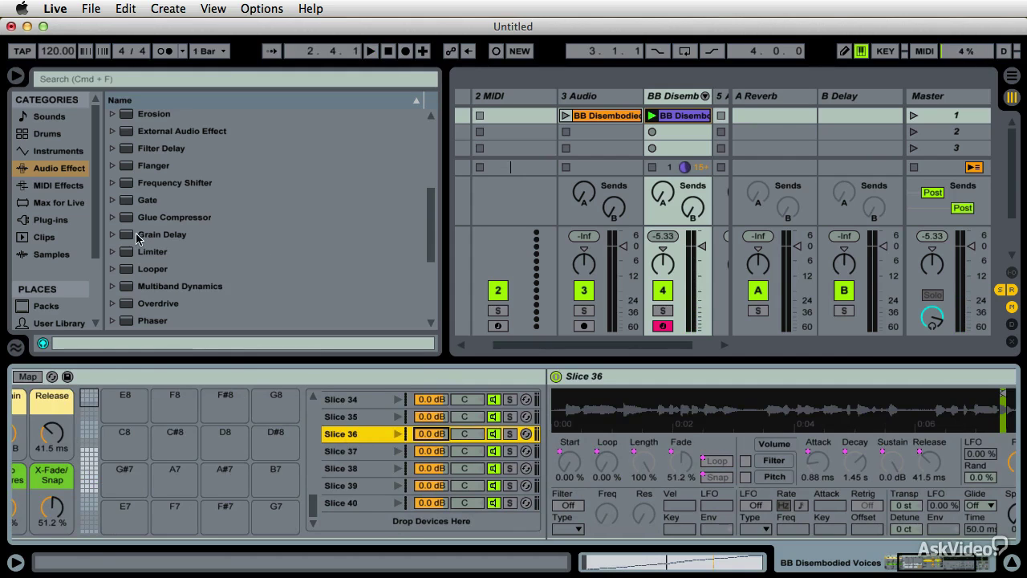
Step: Add Glue Compressor's Mastering - catch peaks after the Slice 36 sampler and audition it
{"action": "left_click", "coordinate": [113, 218]}
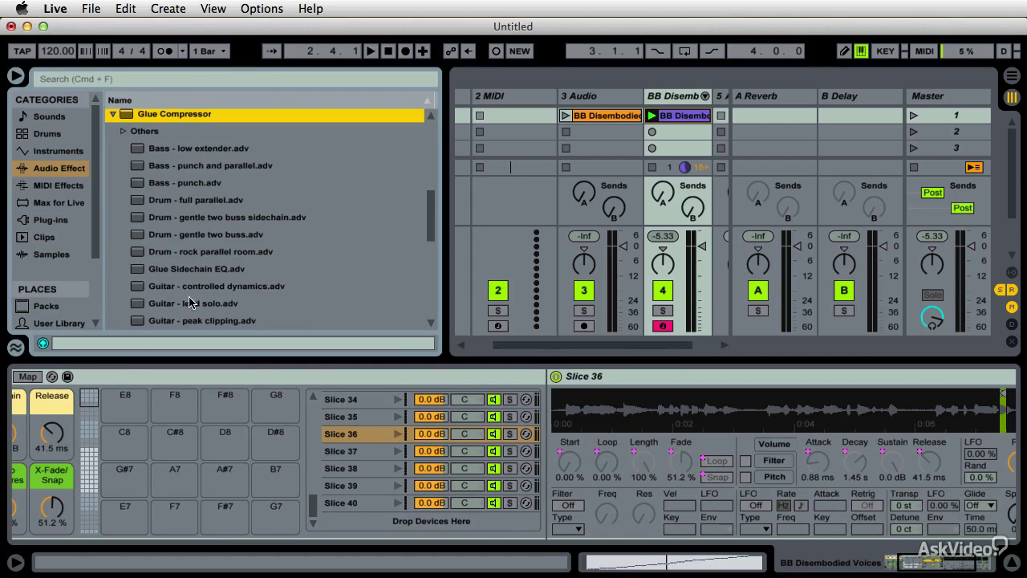
{"action": "scroll", "coordinate": [172, 297], "scroll_direction": "down", "scroll_amount": 3}
{"action": "left_click_drag", "start_coordinate": [136, 251], "coordinate": [936, 448]}
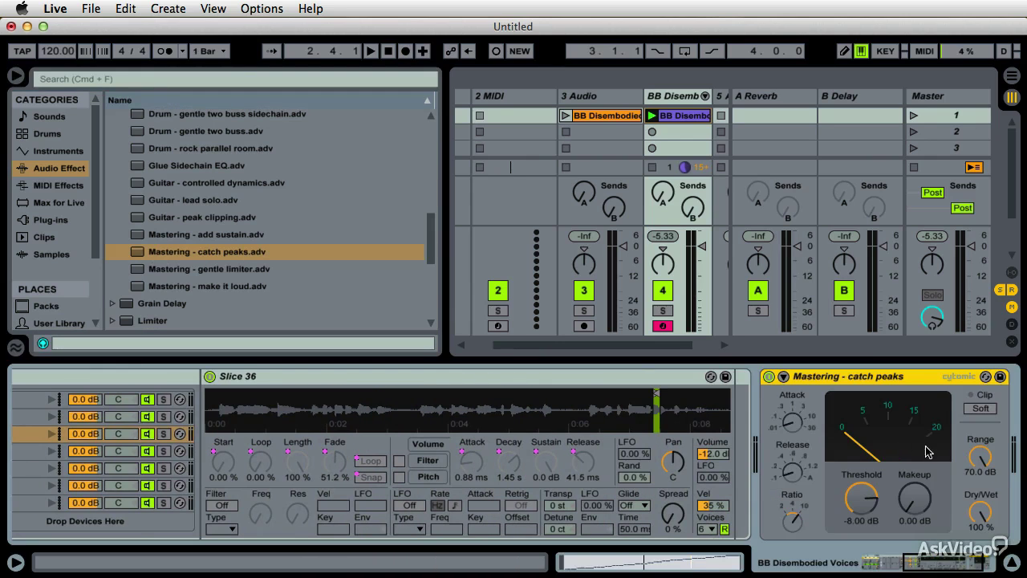
{"action": "key", "text": "space"}
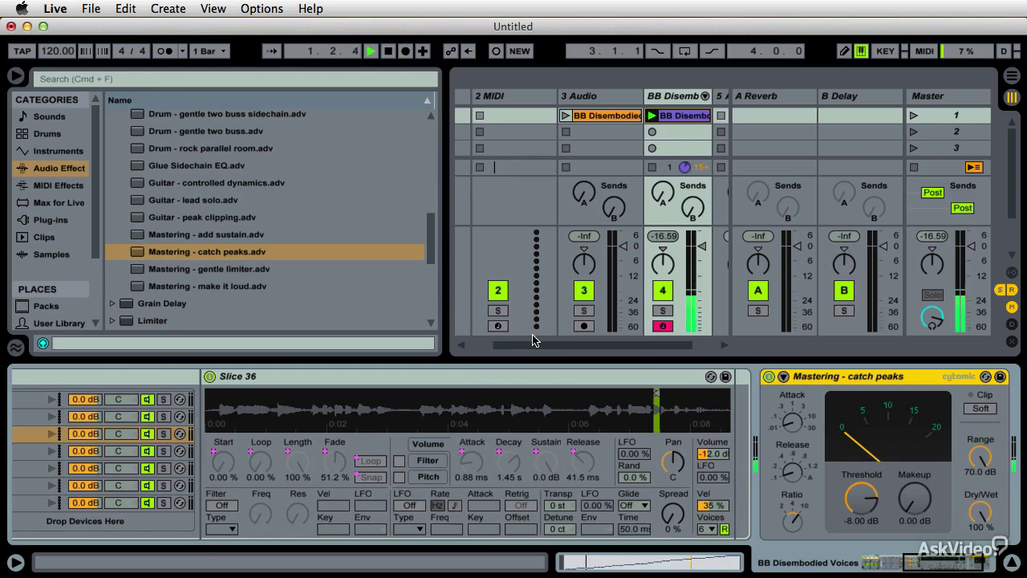
{"action": "key", "text": "space"}
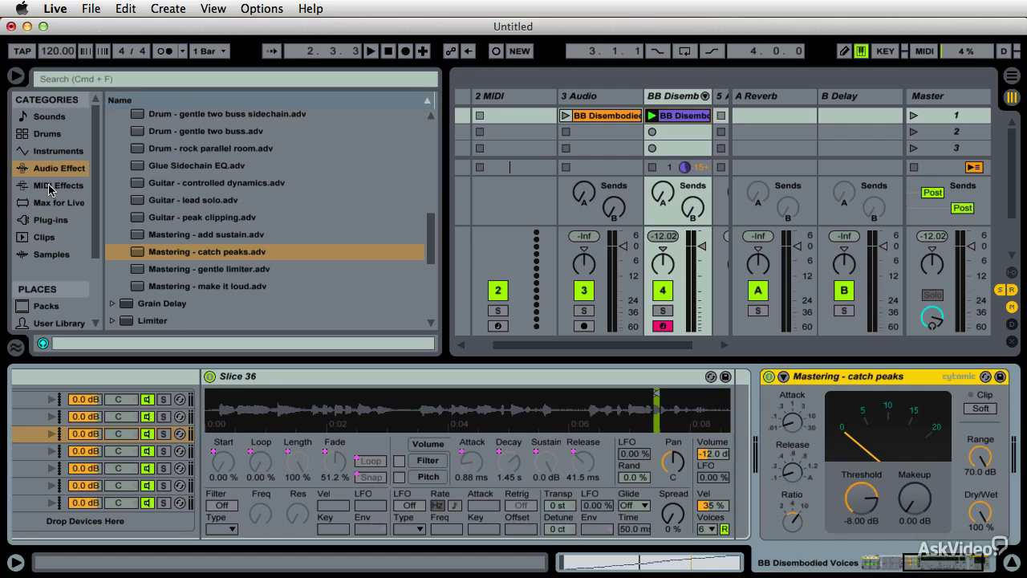
{"action": "left_click", "coordinate": [50, 187]}
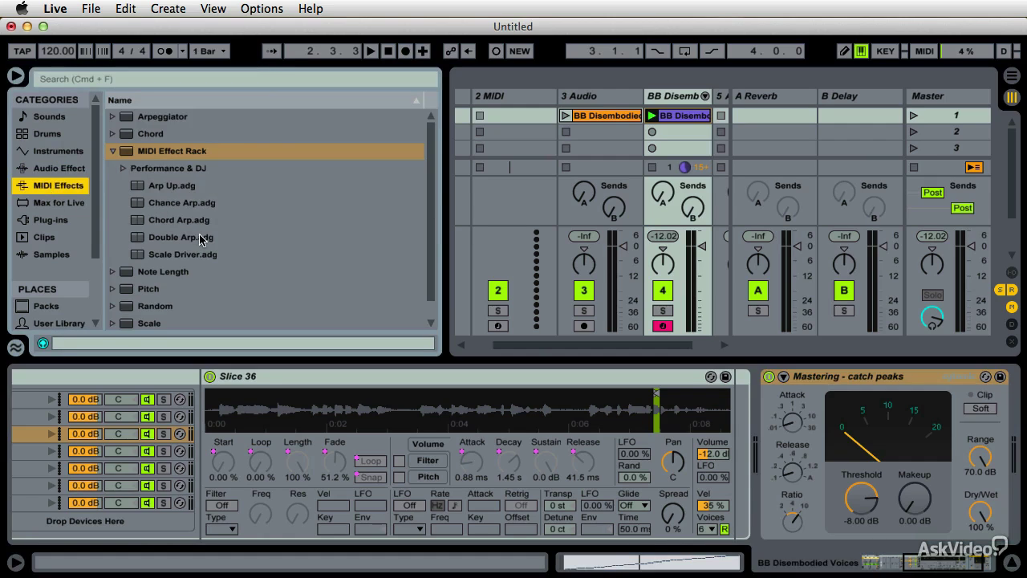
Step: Add the Housier Than Thou arpeggiator to the sliced vocal track, set to UpDown with adjusted rate
{"action": "left_click", "coordinate": [921, 566]}
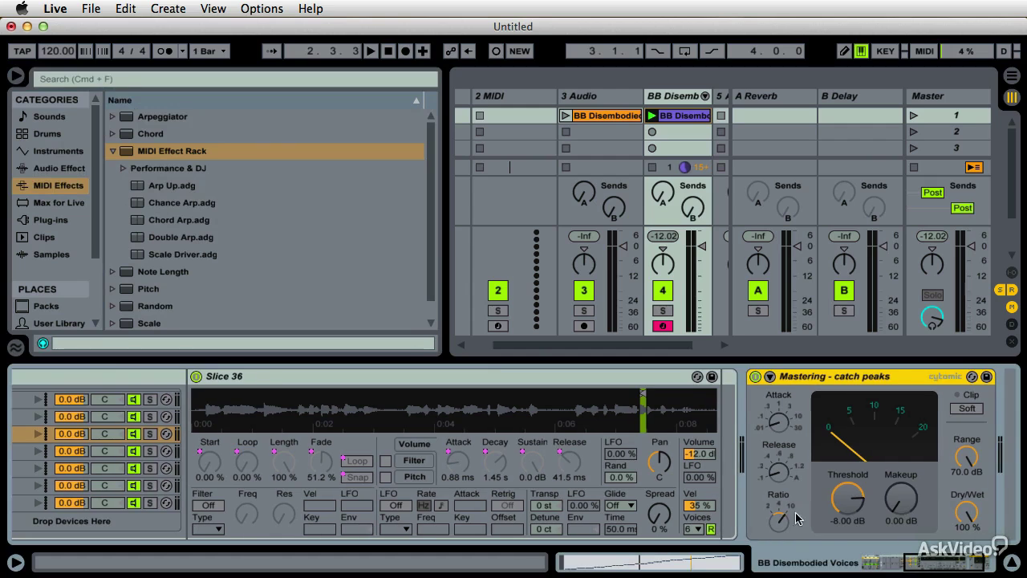
{"action": "double_click", "coordinate": [678, 115]}
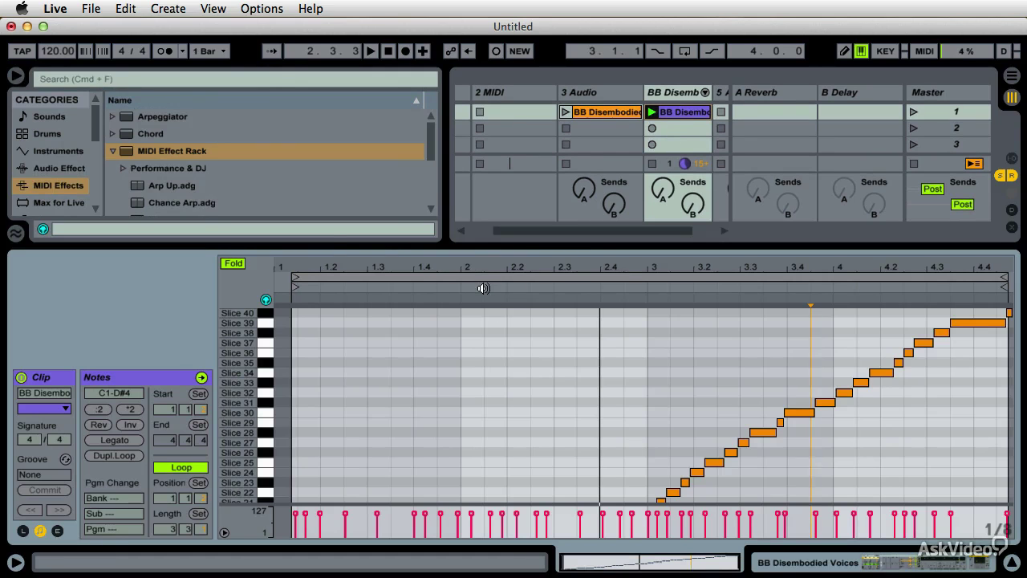
{"action": "left_click", "coordinate": [113, 116]}
{"action": "scroll", "coordinate": [158, 161], "scroll_direction": "down", "scroll_amount": 3}
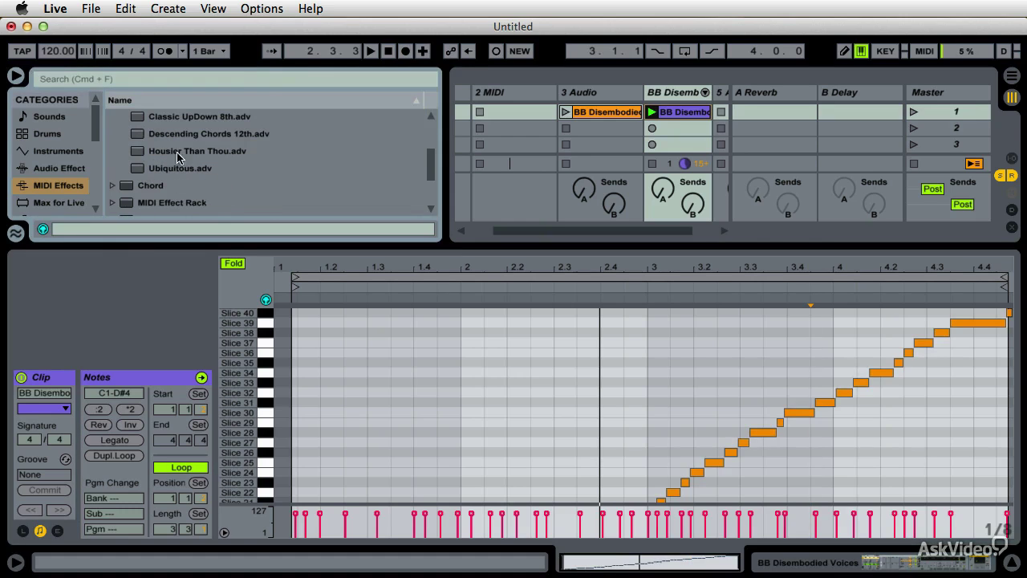
{"action": "left_click", "coordinate": [140, 156]}
{"action": "left_click_drag", "start_coordinate": [539, 344], "coordinate": [607, 116]}
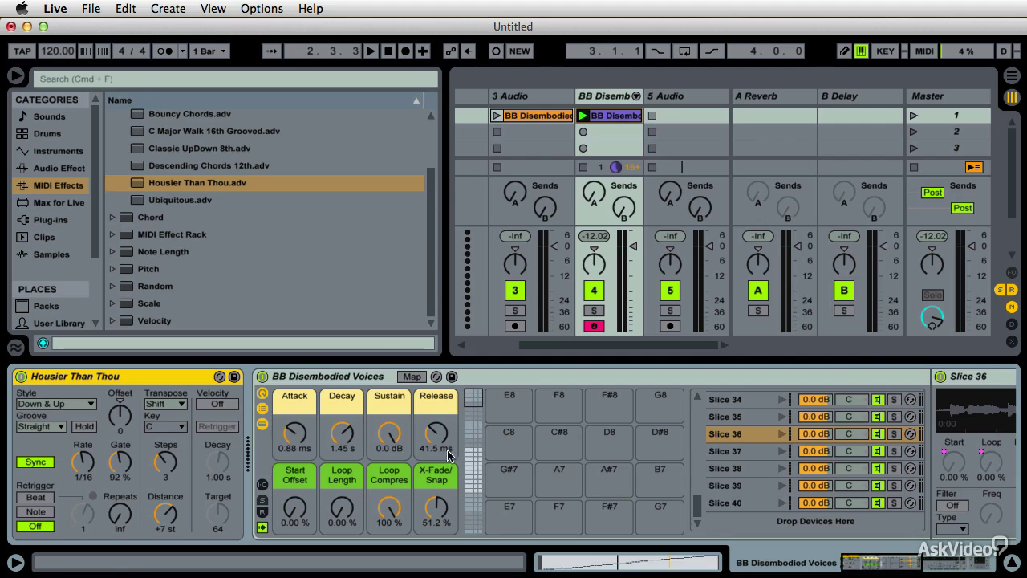
{"action": "key", "text": "space"}
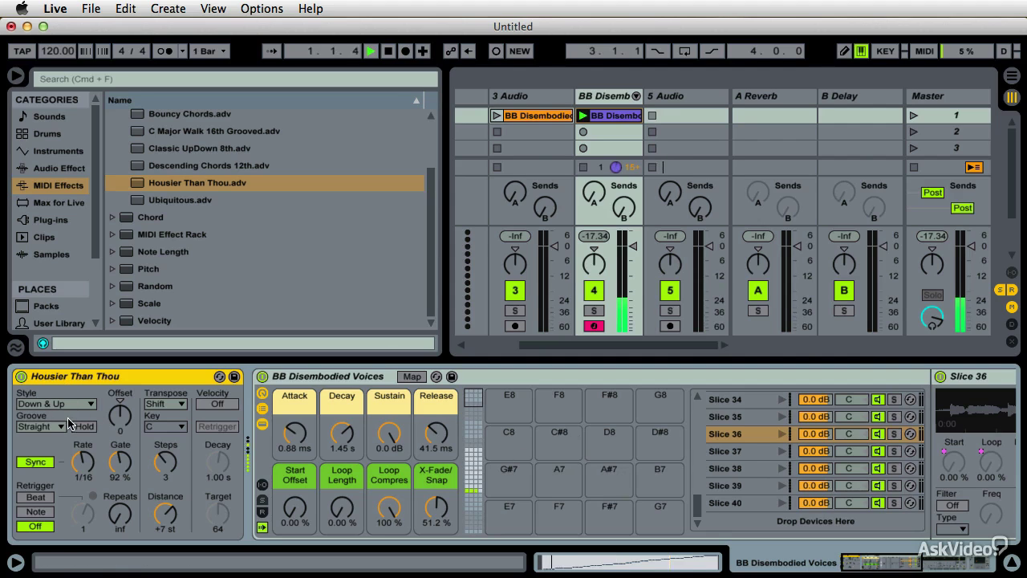
{"action": "left_click", "coordinate": [70, 405]}
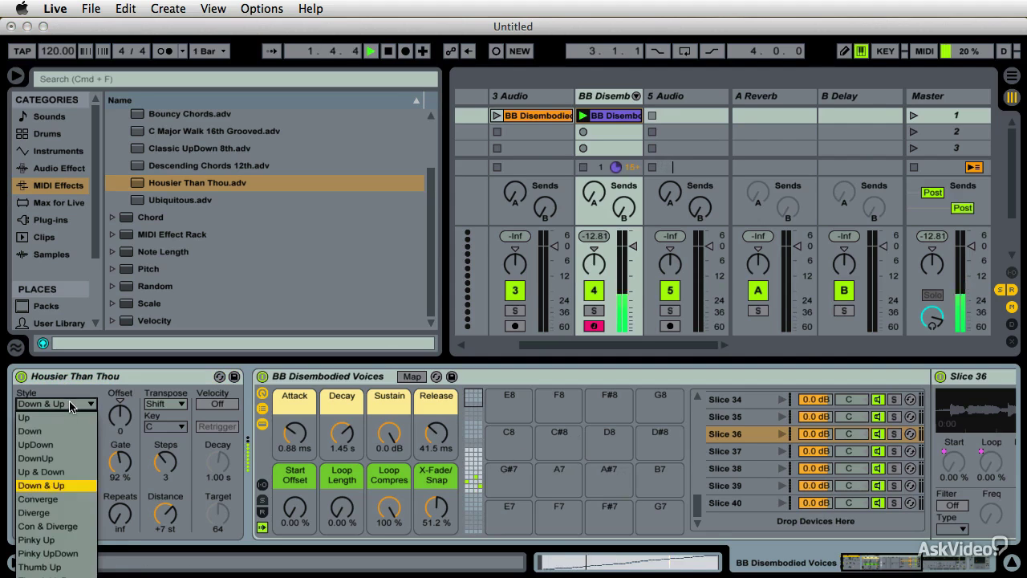
{"action": "left_click", "coordinate": [49, 438]}
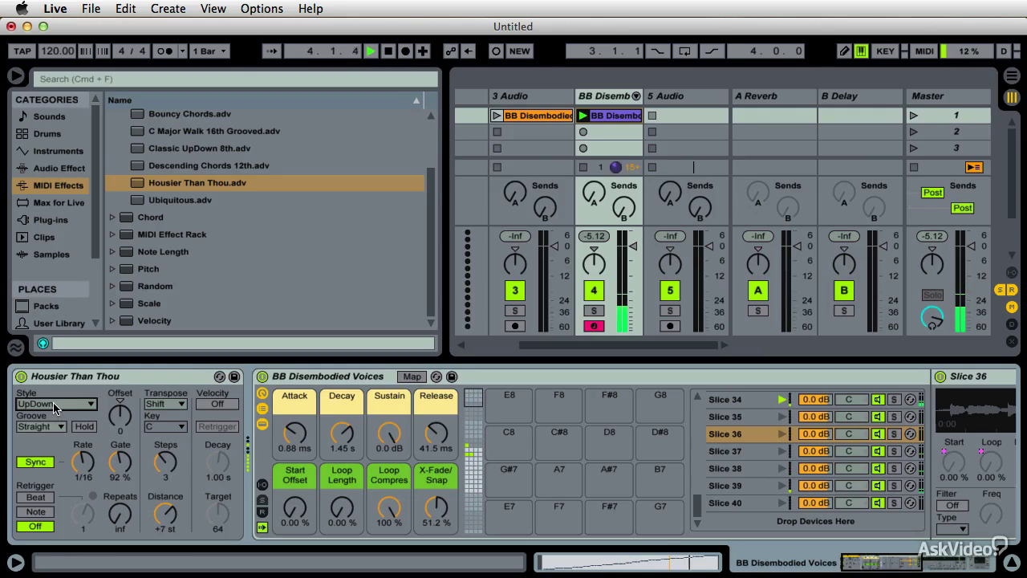
{"action": "left_click_drag", "start_coordinate": [83, 462], "coordinate": [83, 474]}
Step: Set the compressor to 42.2 dB range and -17.5 dB threshold, and lower the track volume
{"action": "scroll", "coordinate": [529, 453], "scroll_direction": "right", "scroll_amount": 10}
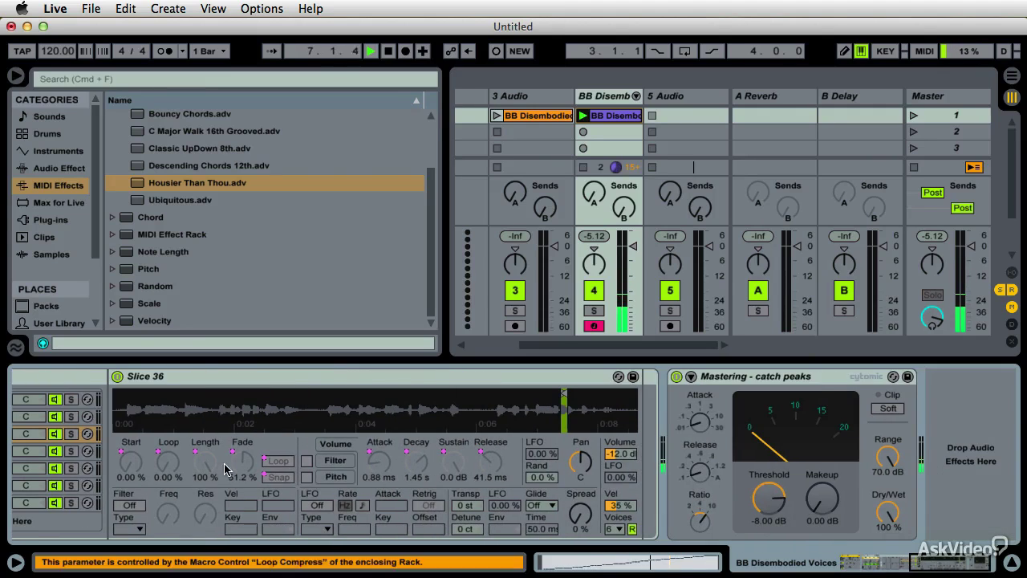
{"action": "left_click_drag", "start_coordinate": [890, 465], "coordinate": [889, 485]}
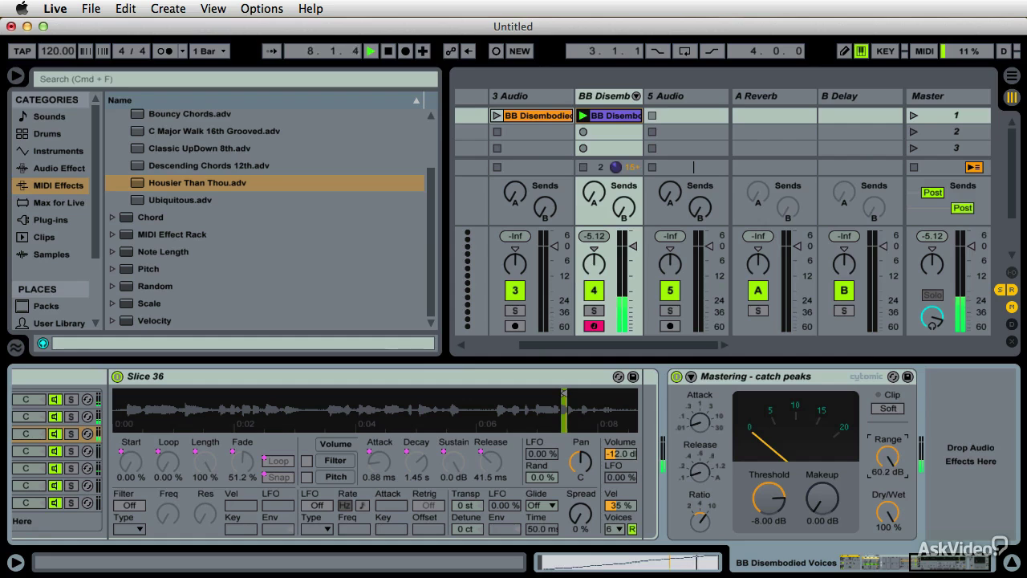
{"action": "left_click_drag", "start_coordinate": [777, 499], "coordinate": [777, 508]}
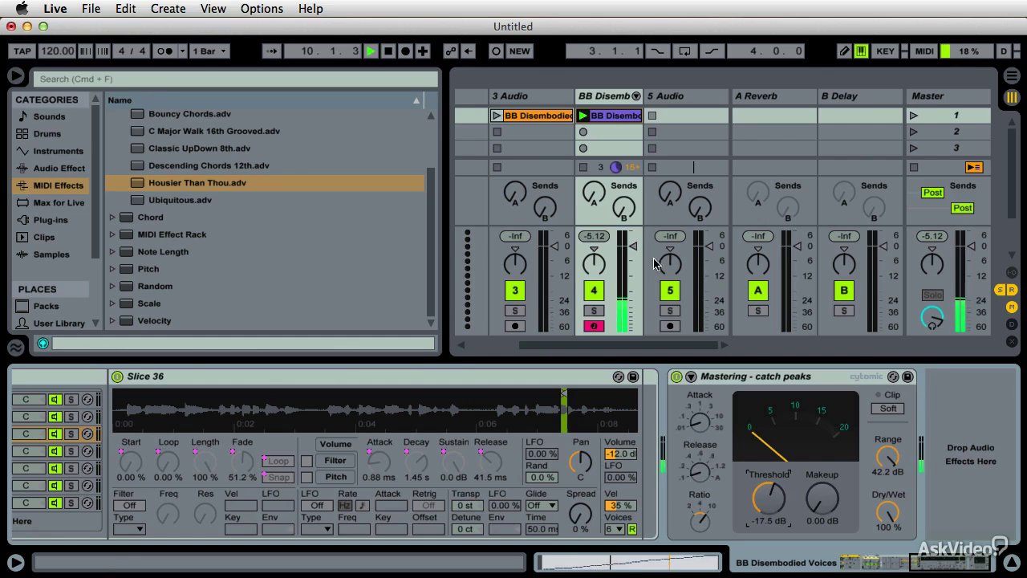
{"action": "left_click_drag", "start_coordinate": [633, 246], "coordinate": [633, 261]}
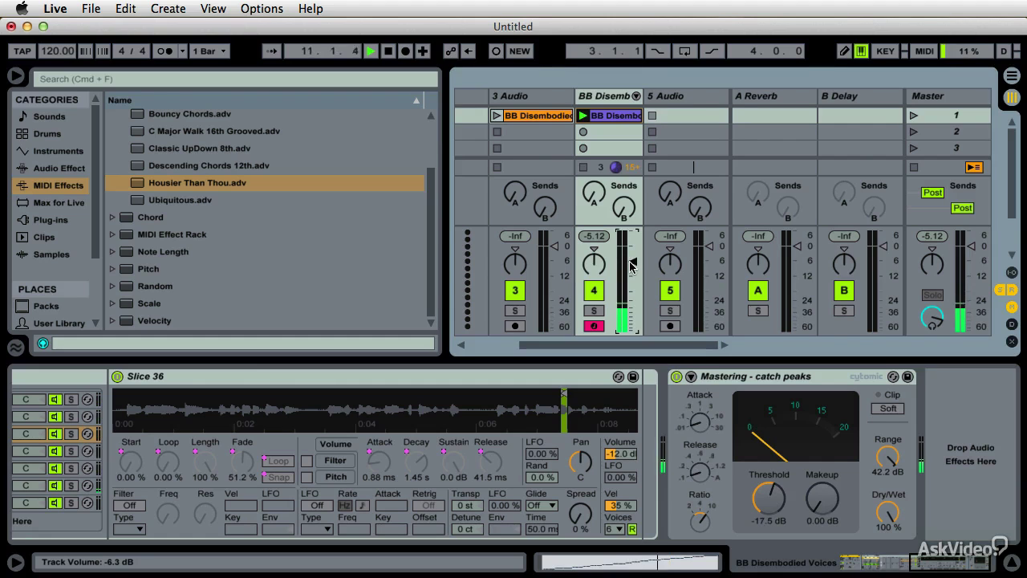
{"action": "key", "text": "space"}
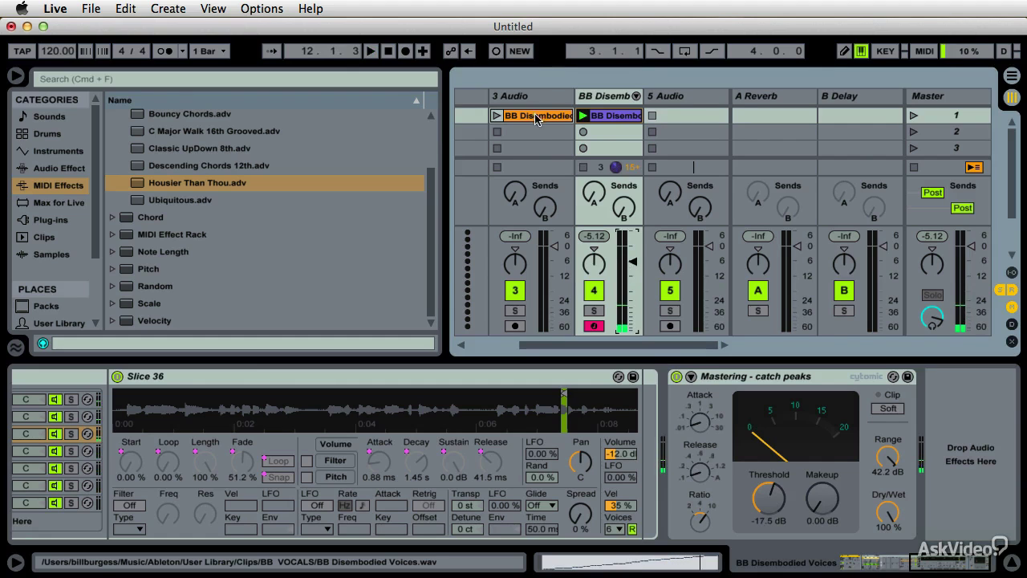
{"action": "left_click", "coordinate": [537, 115]}
Step: Slice the 3 Audio vocal clip to a new MIDI track with the Triplet Armada (Live 8) preset
{"action": "right_click", "coordinate": [537, 116]}
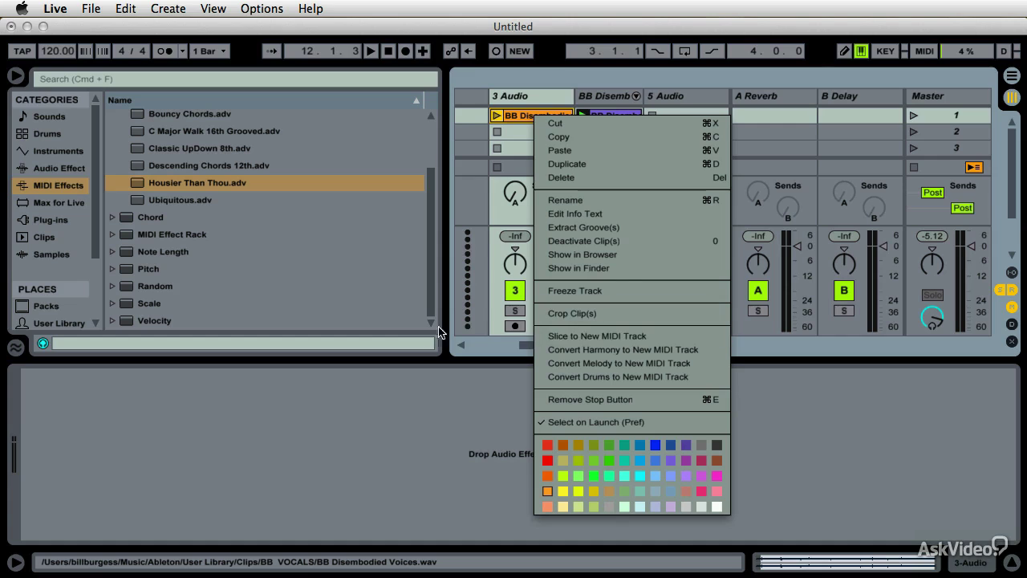
{"action": "left_click", "coordinate": [429, 373]}
{"action": "right_click", "coordinate": [539, 115]}
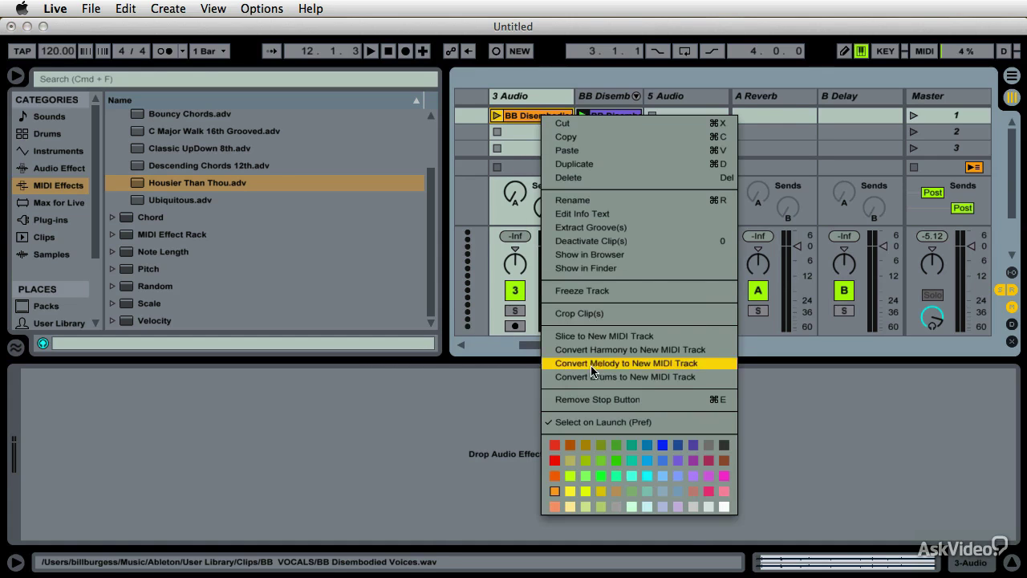
{"action": "left_click", "coordinate": [602, 336]}
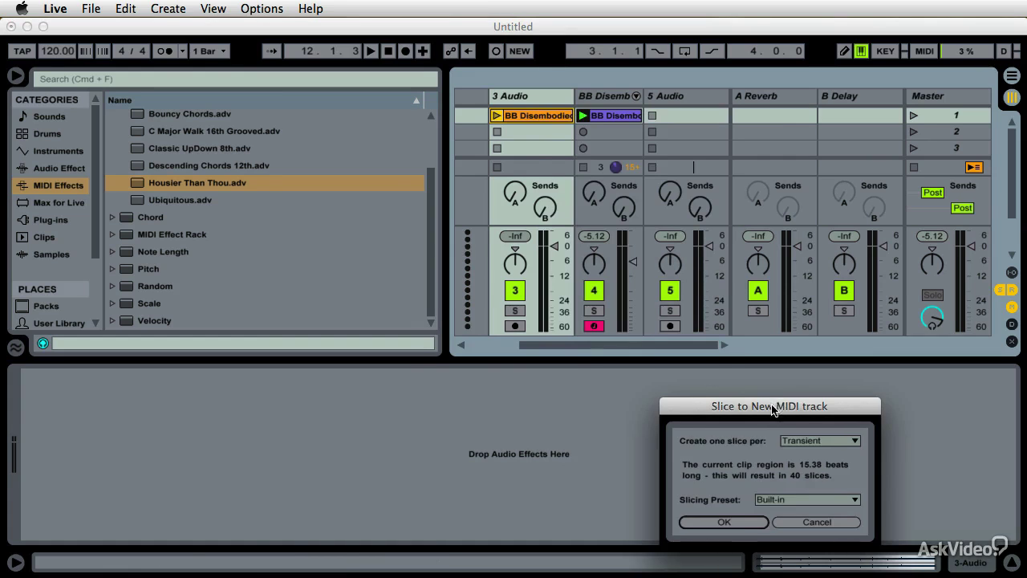
{"action": "left_click_drag", "start_coordinate": [773, 409], "coordinate": [362, 172]}
{"action": "left_click", "coordinate": [390, 257]}
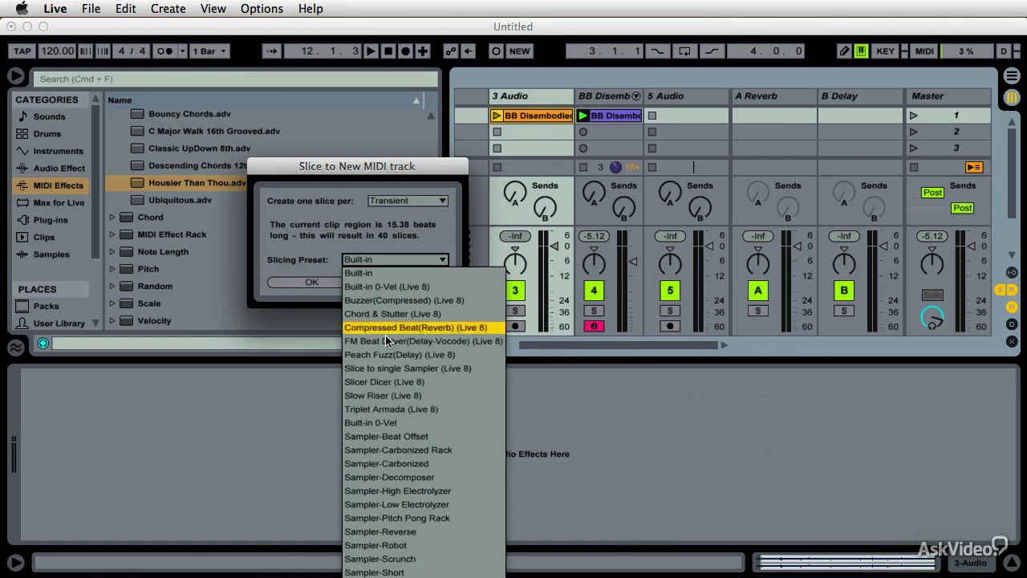
{"action": "left_click", "coordinate": [453, 411]}
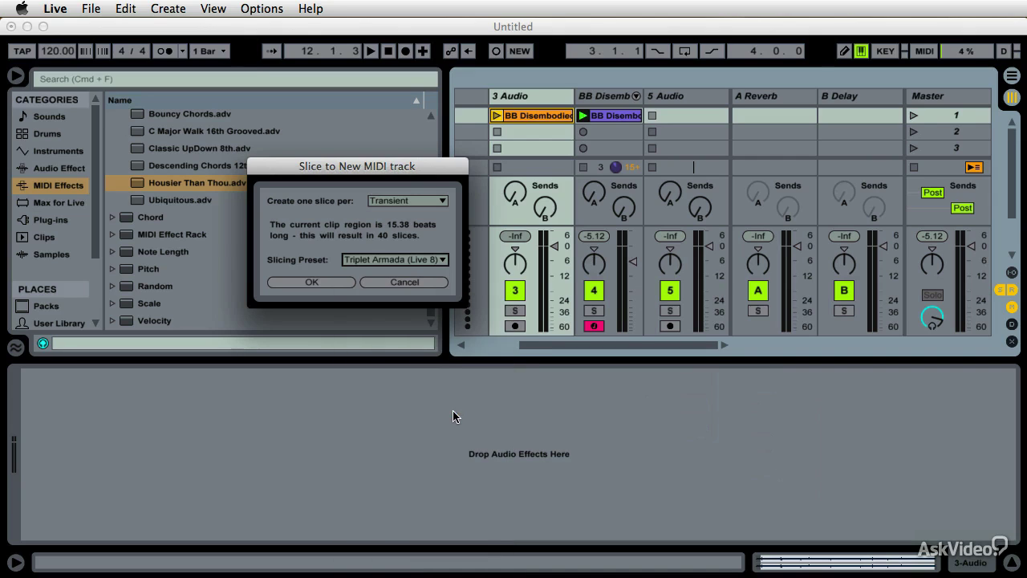
{"action": "left_click", "coordinate": [322, 285]}
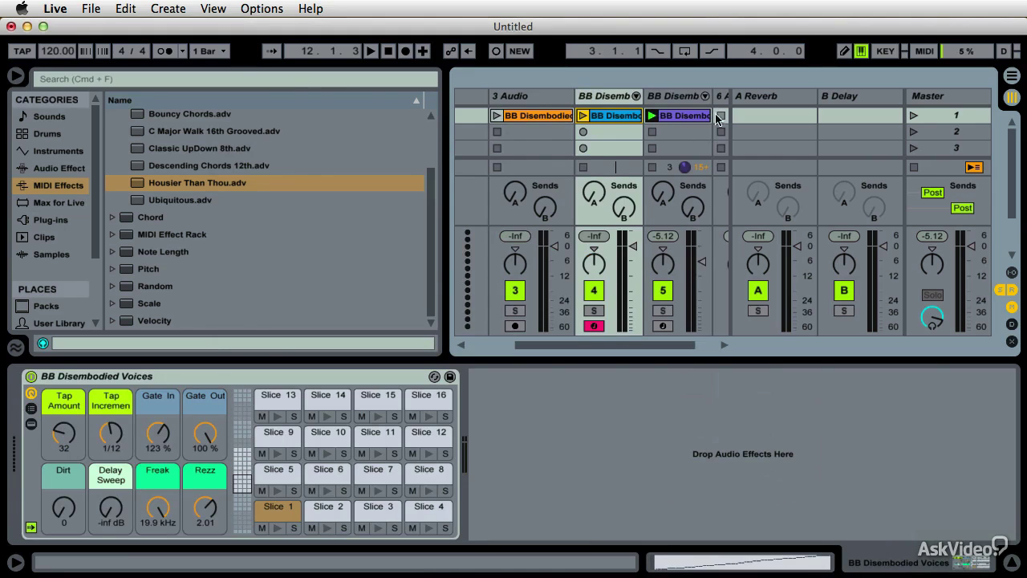
Step: Launch the Triplet Armada sliced clip and stop the arpeggiated track's clip
{"action": "left_click", "coordinate": [652, 117]}
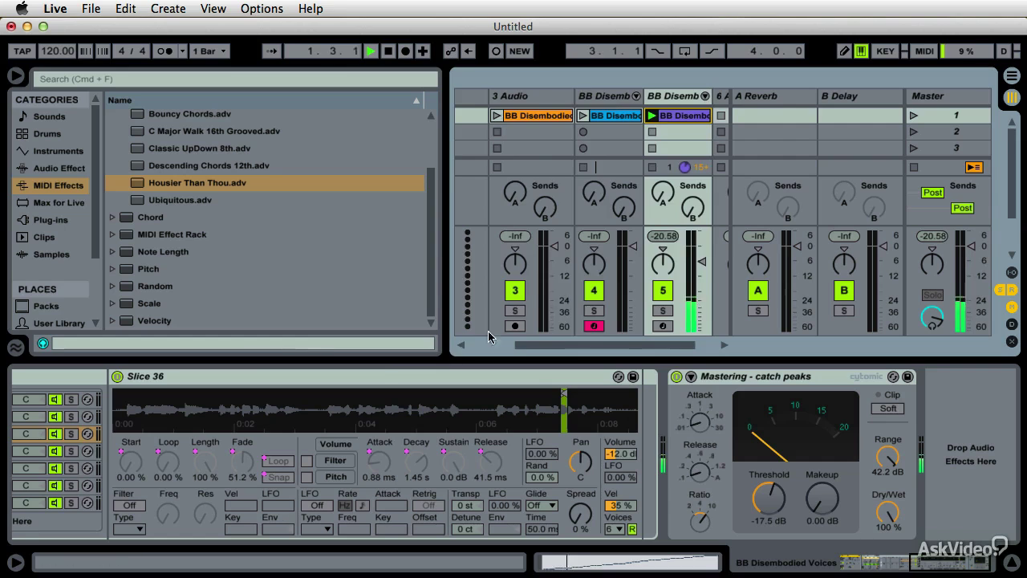
{"action": "scroll", "coordinate": [461, 347], "scroll_direction": "right", "scroll_amount": 2}
{"action": "scroll", "coordinate": [462, 346], "scroll_direction": "left", "scroll_amount": 4}
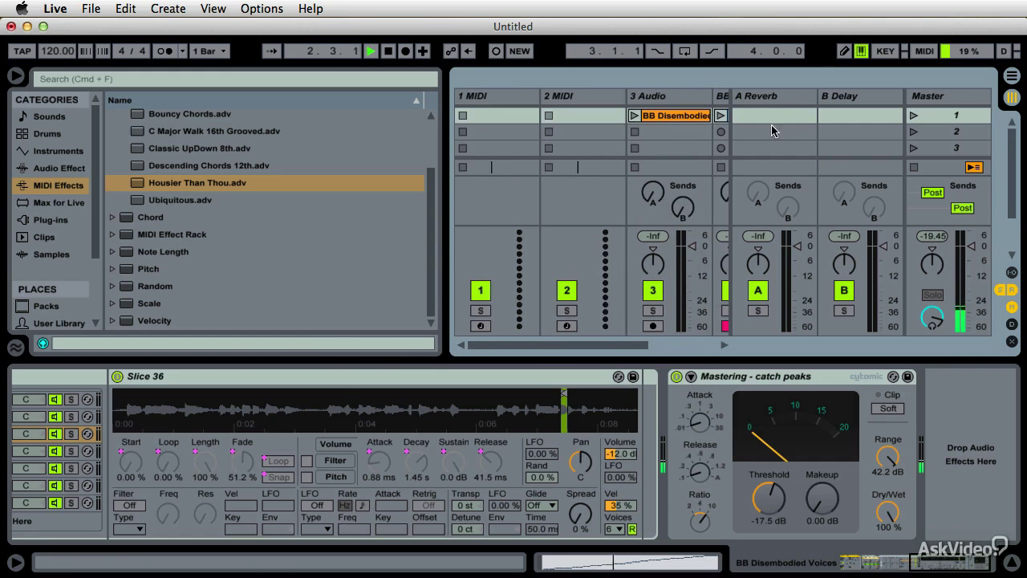
{"action": "scroll", "coordinate": [607, 108], "scroll_direction": "right", "scroll_amount": 3}
{"action": "scroll", "coordinate": [679, 472], "scroll_direction": "left", "scroll_amount": 5}
{"action": "scroll", "coordinate": [678, 472], "scroll_direction": "left", "scroll_amount": 5}
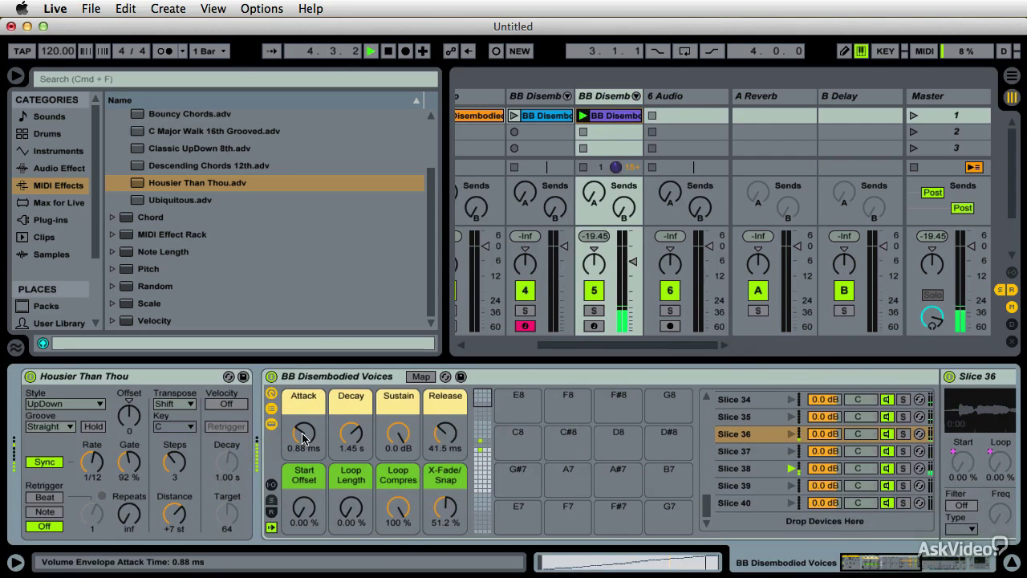
{"action": "left_click", "coordinate": [536, 97]}
{"action": "left_click", "coordinate": [514, 116]}
{"action": "left_click", "coordinate": [582, 131]}
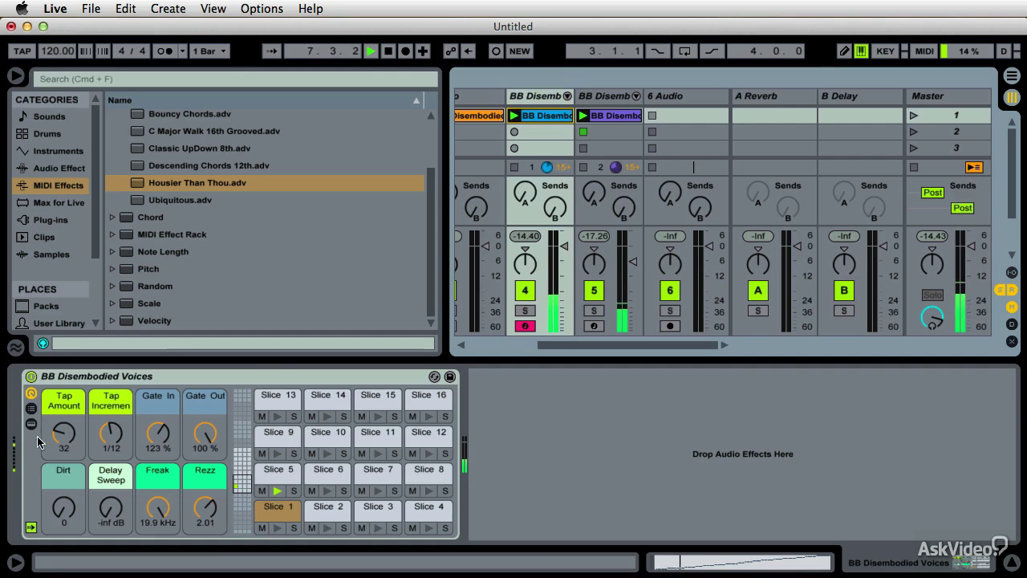
Step: Set macros to Tap Amount 48, Tap Increment 1/24, Gate In 70%, Freak 1.18 kHz, Dirt 38
{"action": "left_click_drag", "start_coordinate": [58, 434], "coordinate": [58, 410]}
{"action": "left_click_drag", "start_coordinate": [110, 434], "coordinate": [158, 456]}
{"action": "left_click_drag", "start_coordinate": [64, 433], "coordinate": [111, 448]}
{"action": "left_click_drag", "start_coordinate": [166, 522], "coordinate": [166, 554]}
{"action": "left_click_drag", "start_coordinate": [205, 507], "coordinate": [205, 517]}
{"action": "left_click_drag", "start_coordinate": [61, 519], "coordinate": [62, 512]}
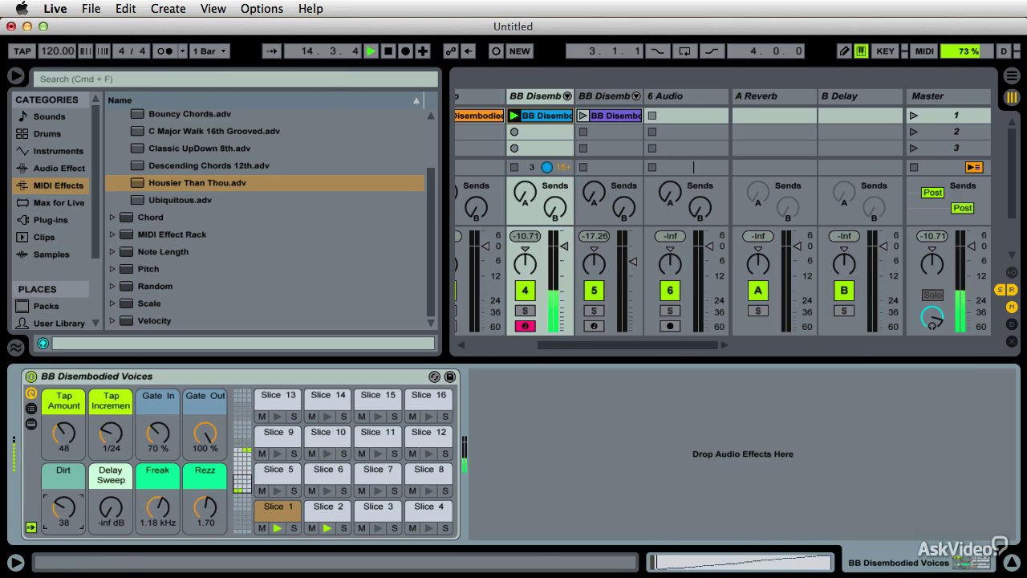
{"action": "key", "text": "space"}
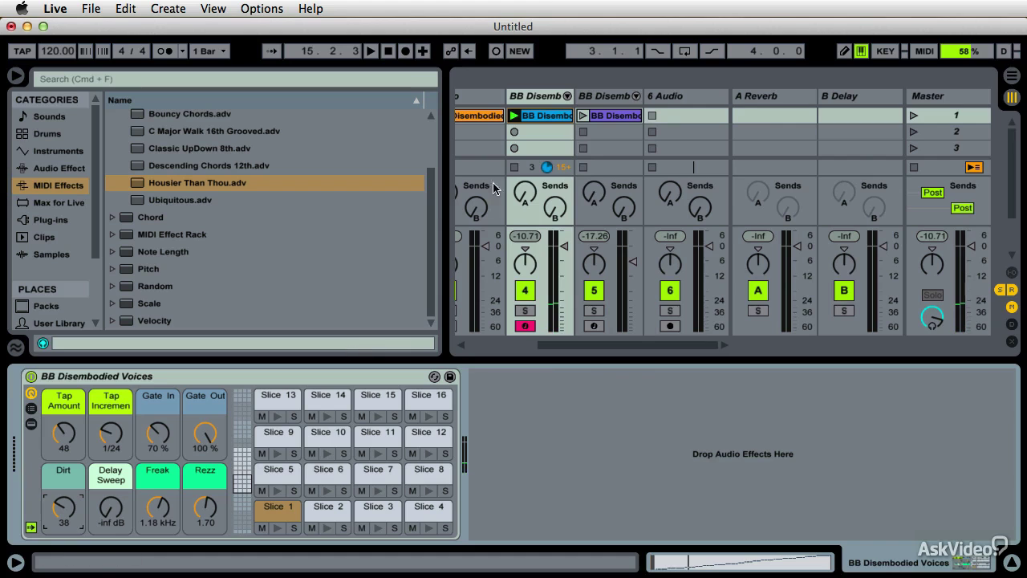
{"action": "right_click", "coordinate": [552, 117]}
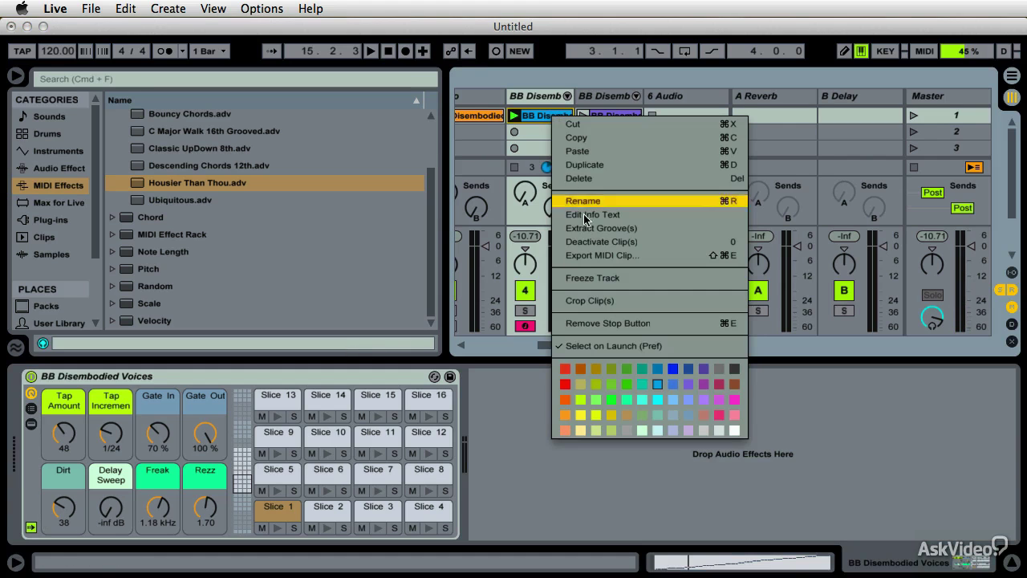
{"action": "left_click", "coordinate": [533, 431]}
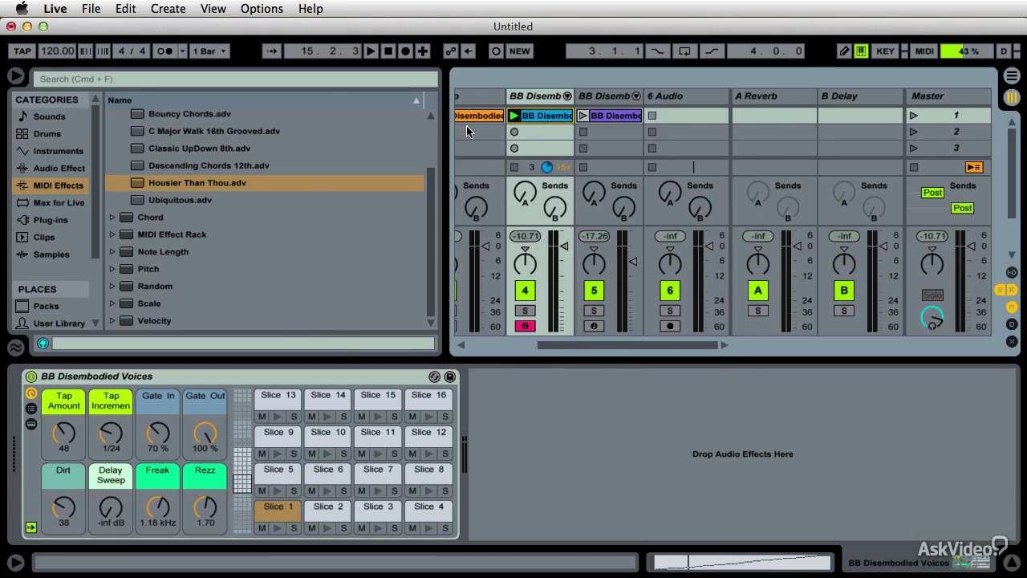